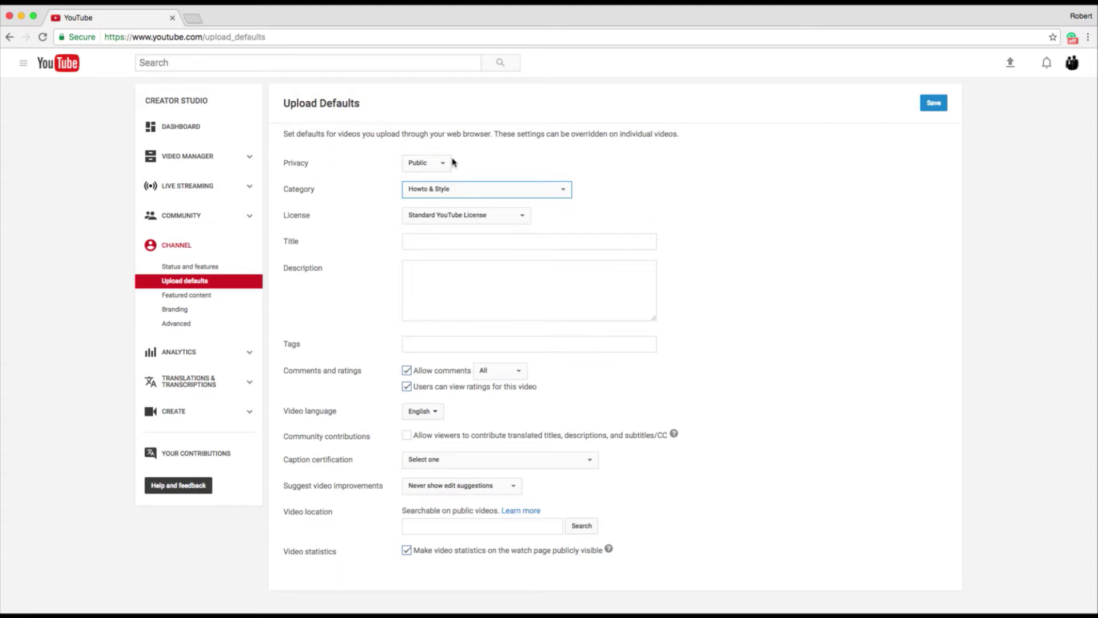
{"action": "double_click", "coordinate": [291, 197]}
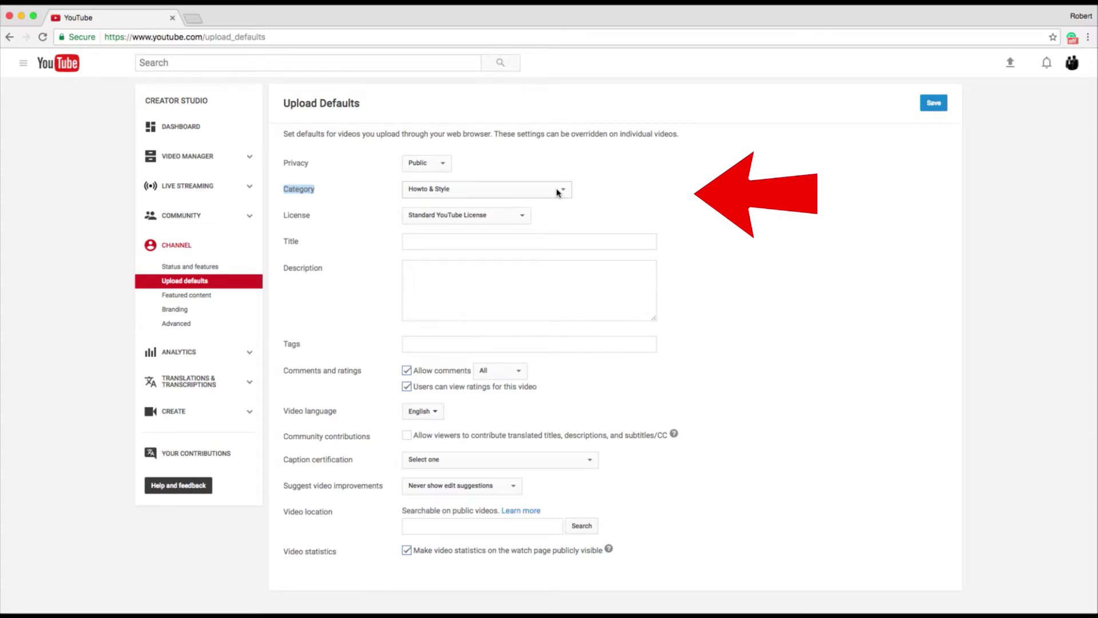
{"action": "left_click", "coordinate": [558, 192]}
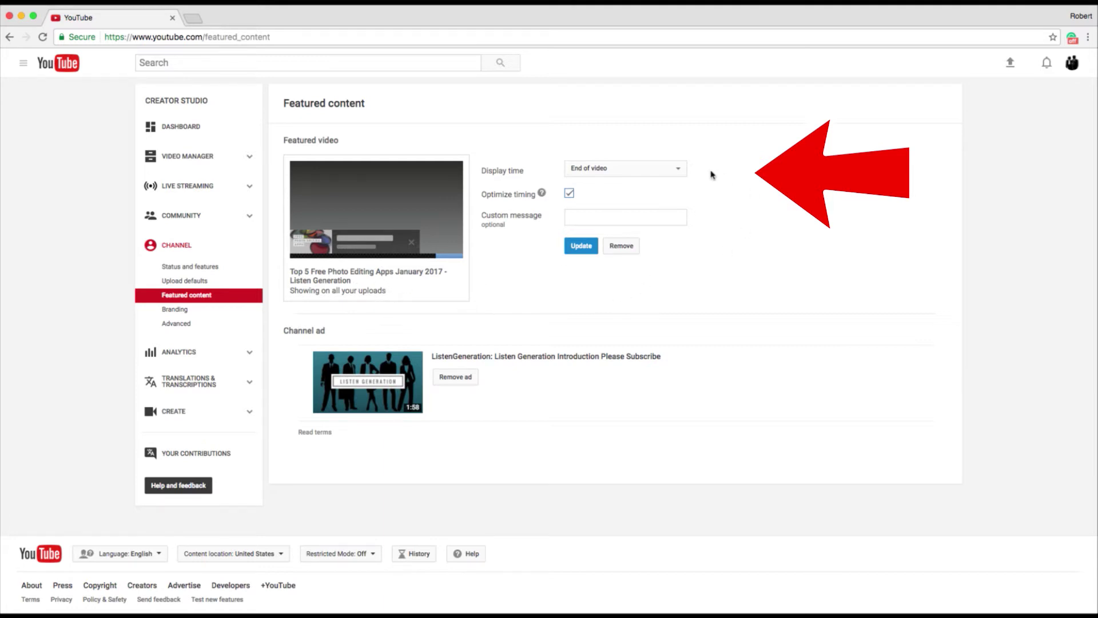
{"action": "left_click", "coordinate": [680, 170]}
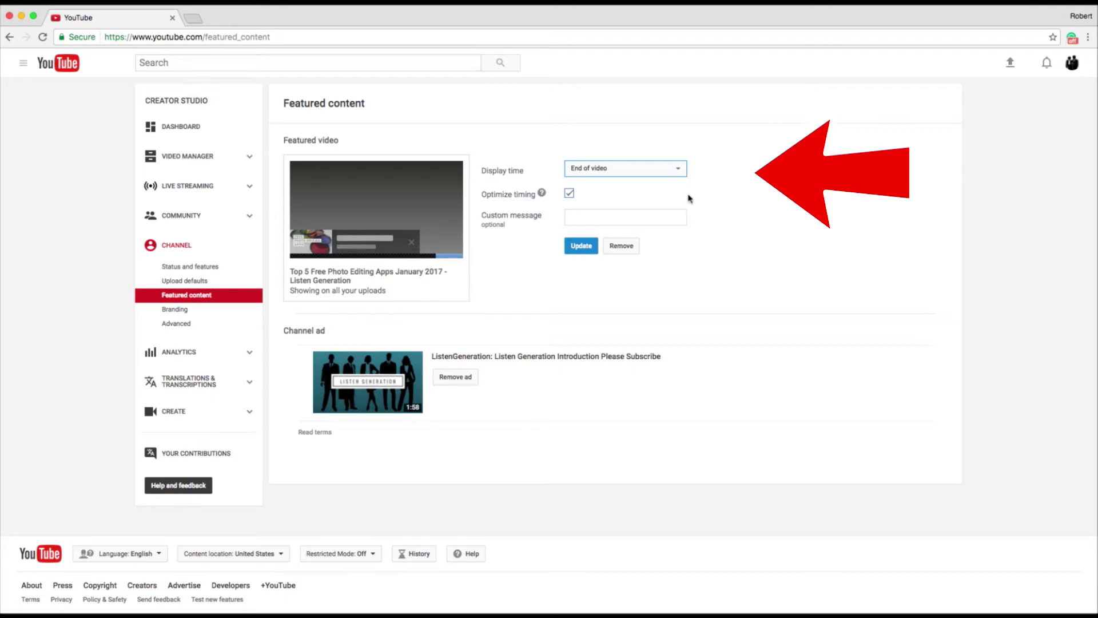
{"action": "left_click", "coordinate": [569, 195]}
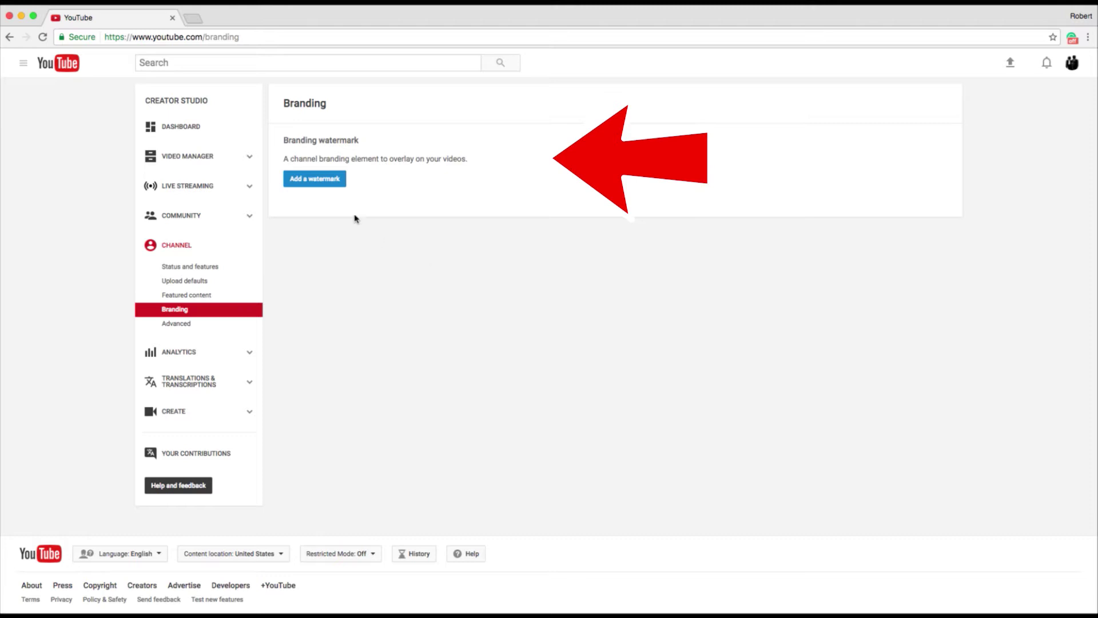
Upload and save the red arrow image as the channel's branding watermark, and open its display time options.
{"action": "left_click", "coordinate": [323, 182]}
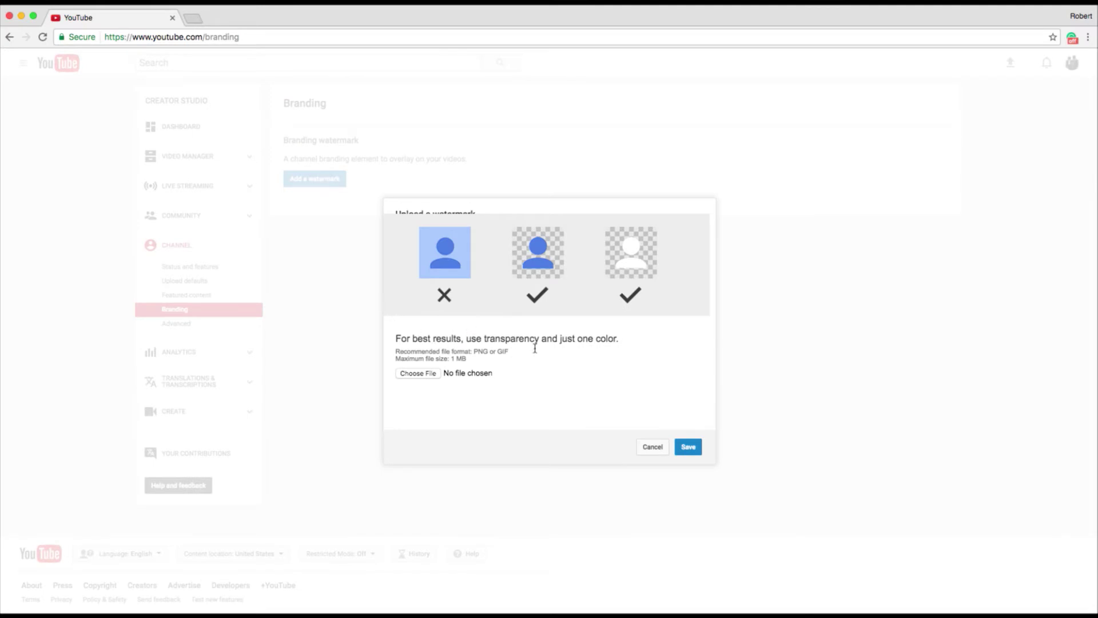
{"action": "left_click", "coordinate": [431, 375]}
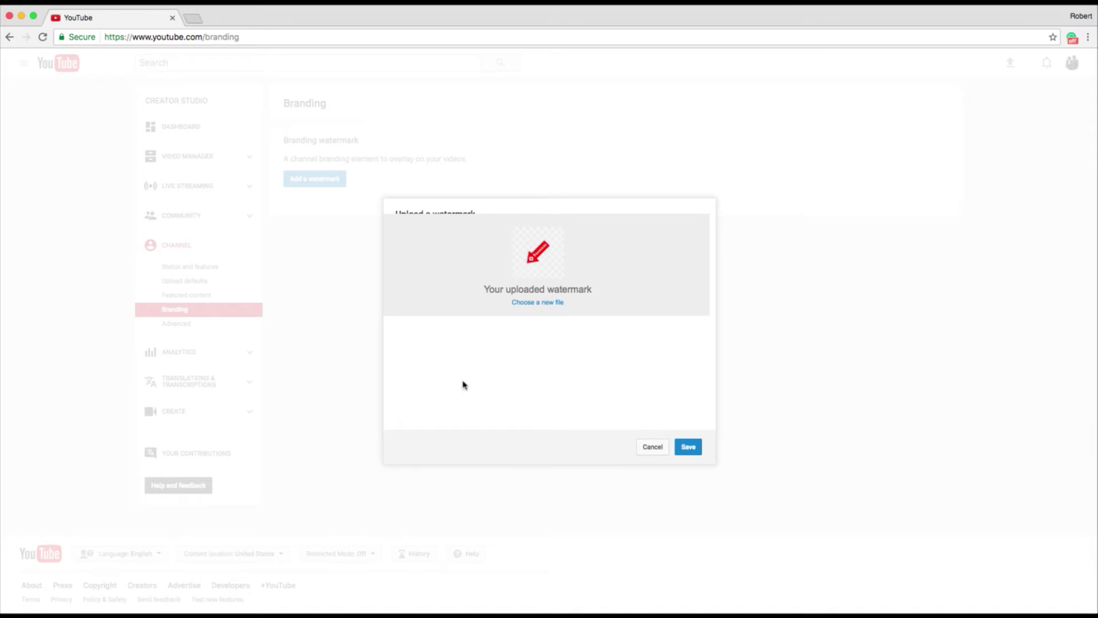
{"action": "left_click", "coordinate": [688, 449]}
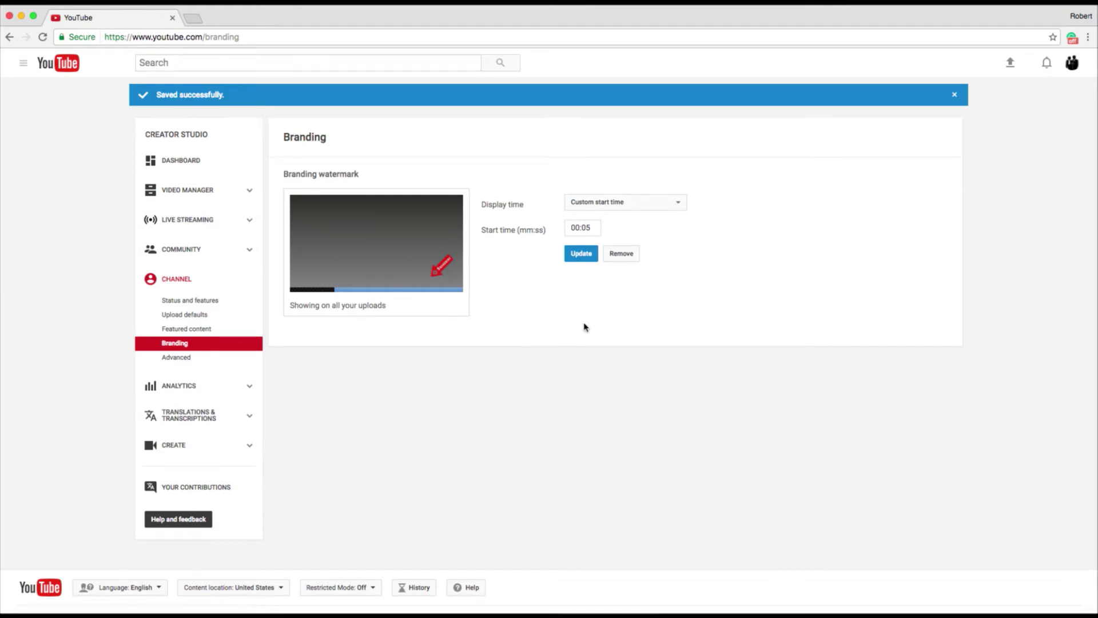
{"action": "left_click", "coordinate": [626, 202]}
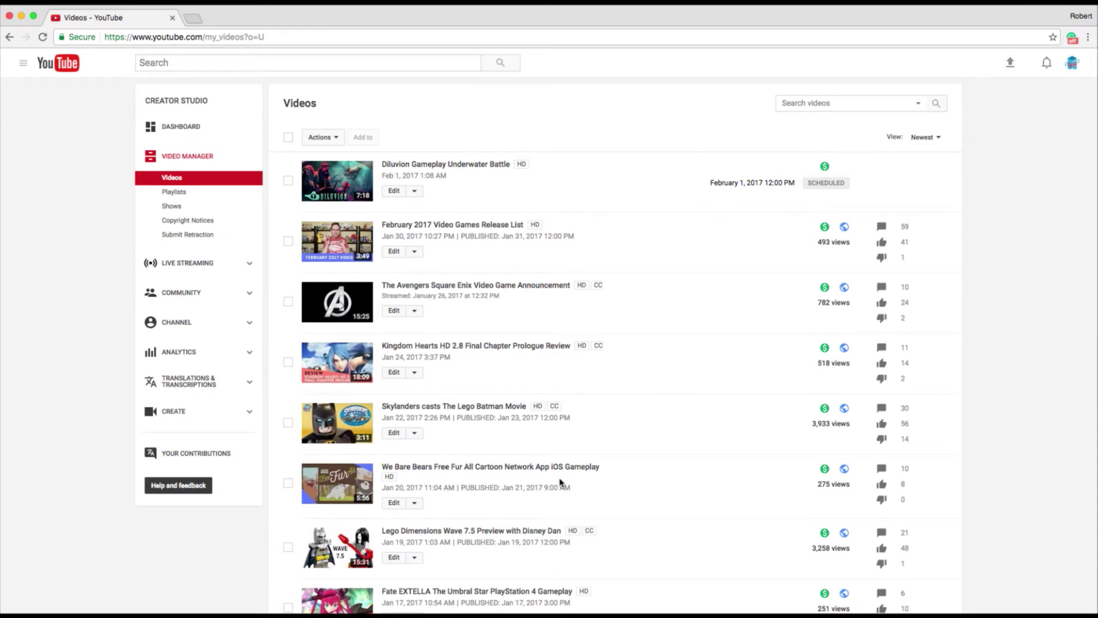
Open the end screen editor for the video "Batman The Telltale Series Ep 5 City of Light Trailer" and view the element types that can be added.
{"action": "scroll", "coordinate": [561, 482], "scroll_direction": "down", "scroll_amount": 5}
{"action": "scroll", "coordinate": [560, 482], "scroll_direction": "down", "scroll_amount": 4}
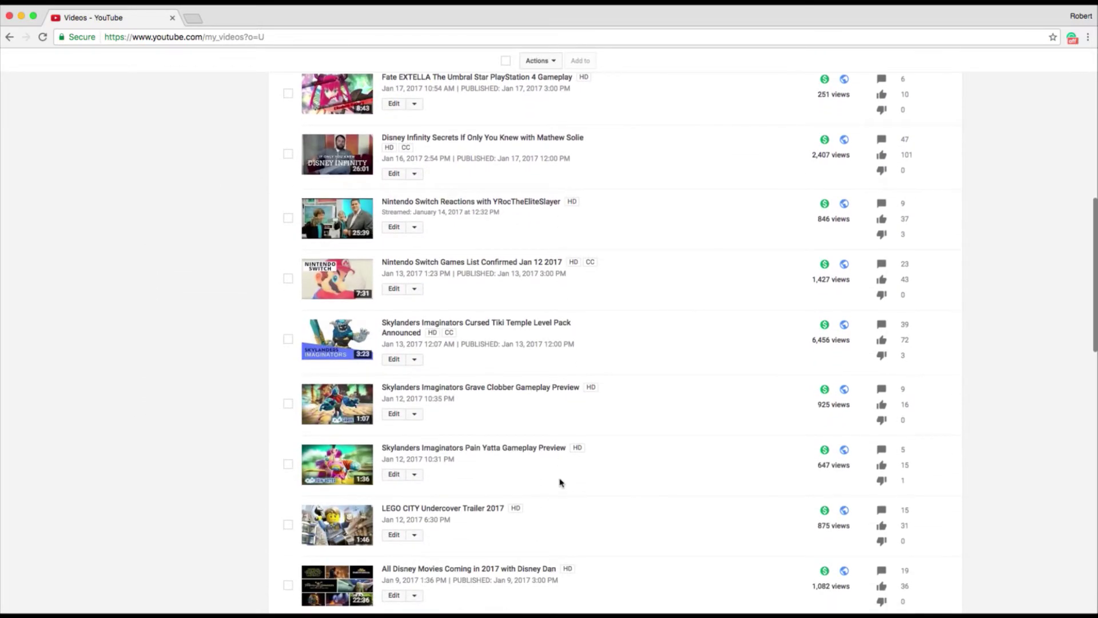
{"action": "scroll", "coordinate": [561, 483], "scroll_direction": "down", "scroll_amount": 5}
{"action": "scroll", "coordinate": [560, 482], "scroll_direction": "down", "scroll_amount": 8}
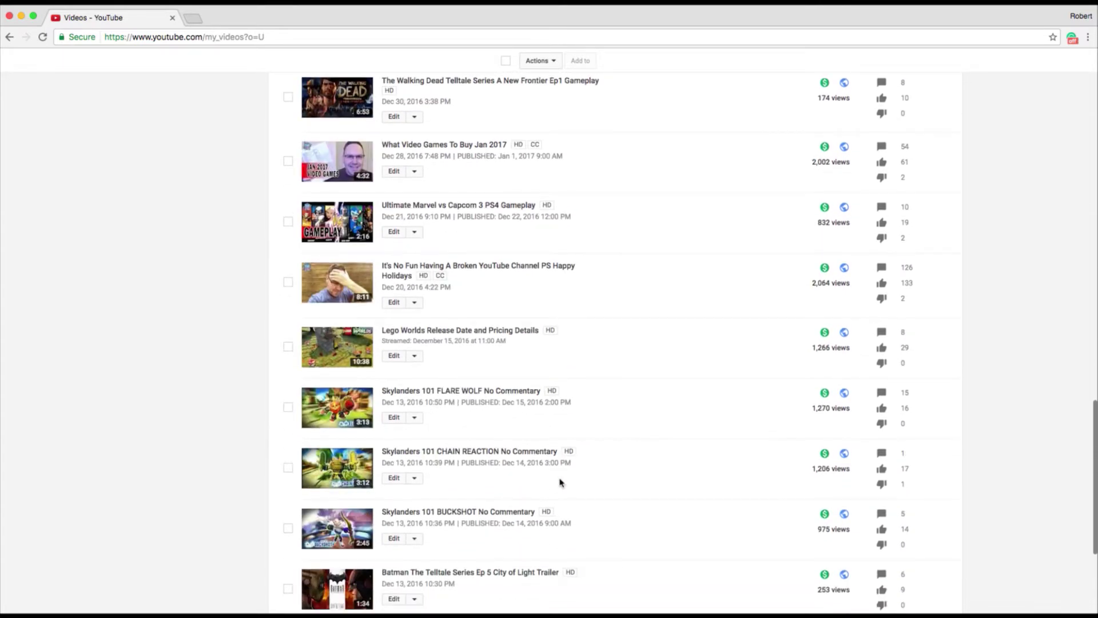
{"action": "scroll", "coordinate": [560, 482], "scroll_direction": "down", "scroll_amount": 4}
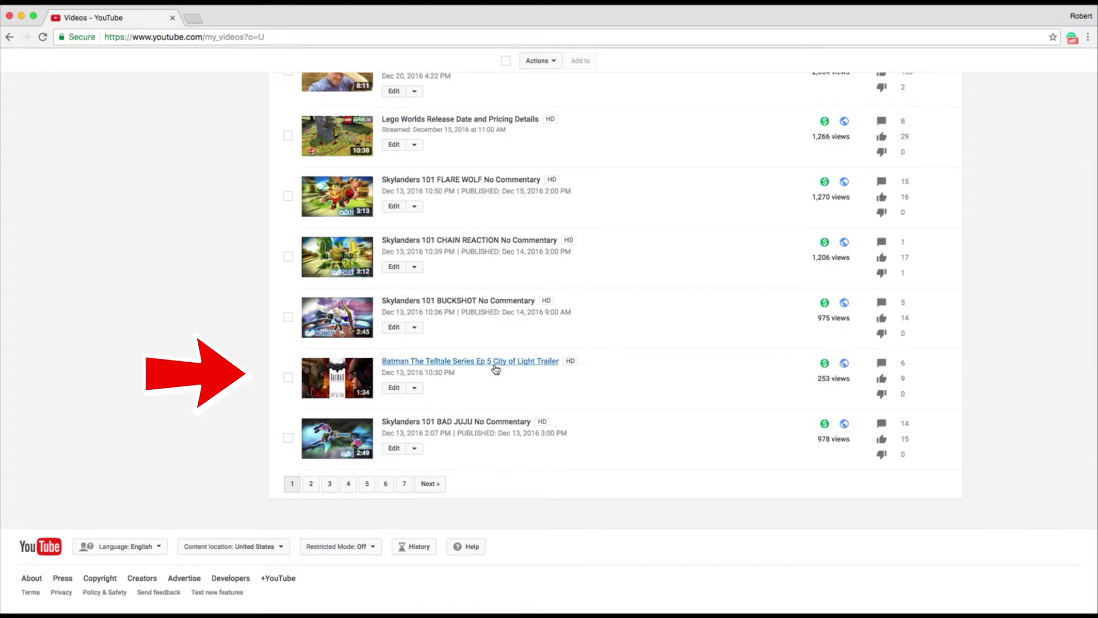
{"action": "left_click", "coordinate": [395, 388]}
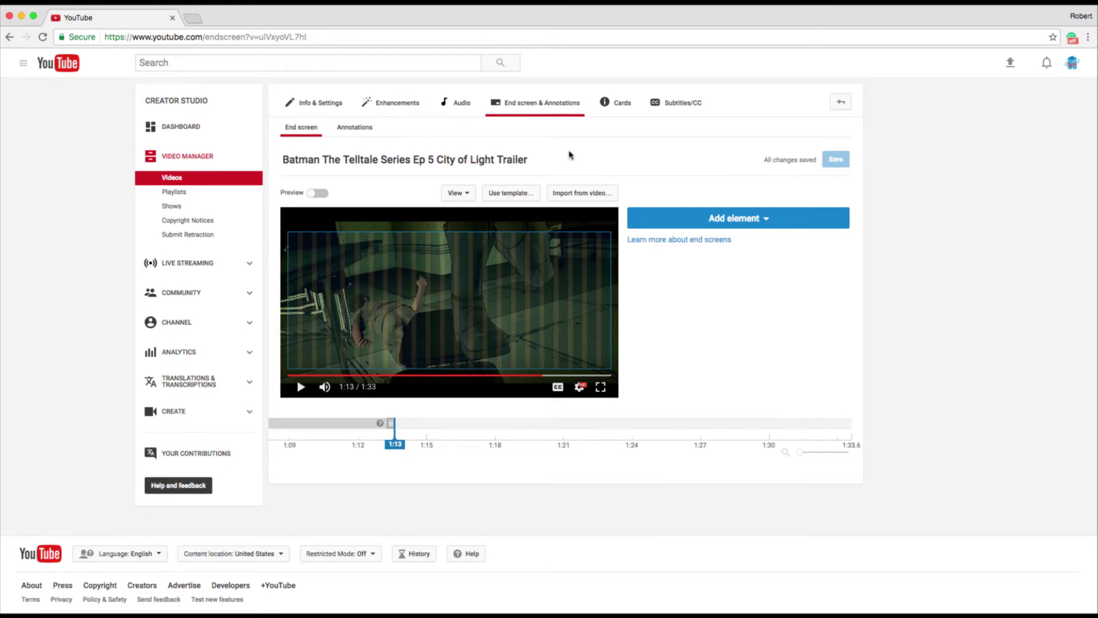
{"action": "left_click", "coordinate": [756, 221]}
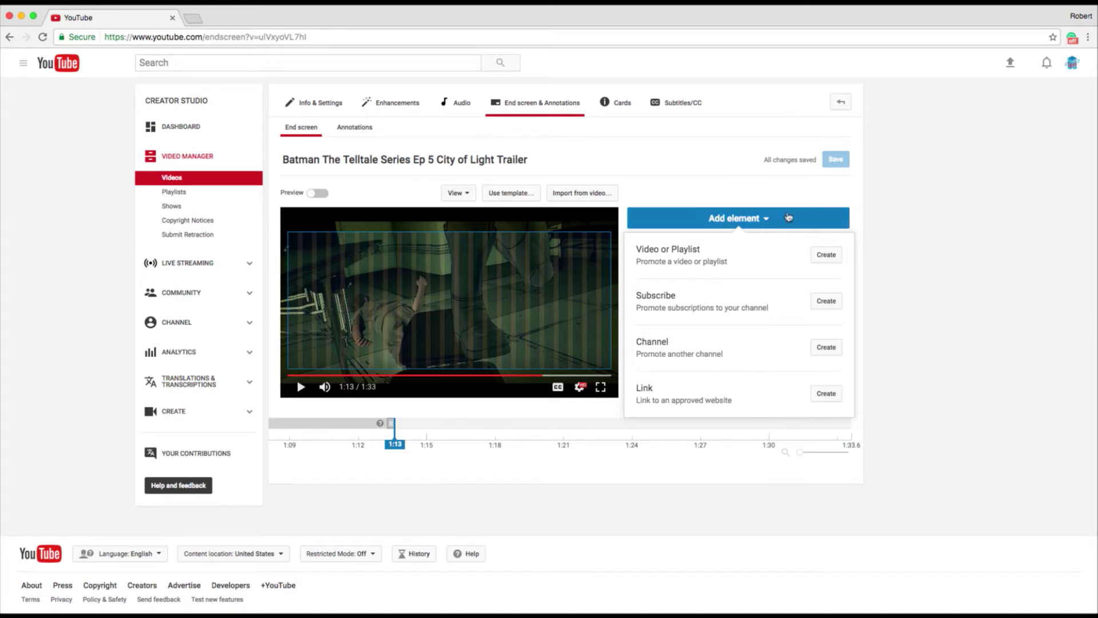
{"action": "left_click", "coordinate": [789, 218]}
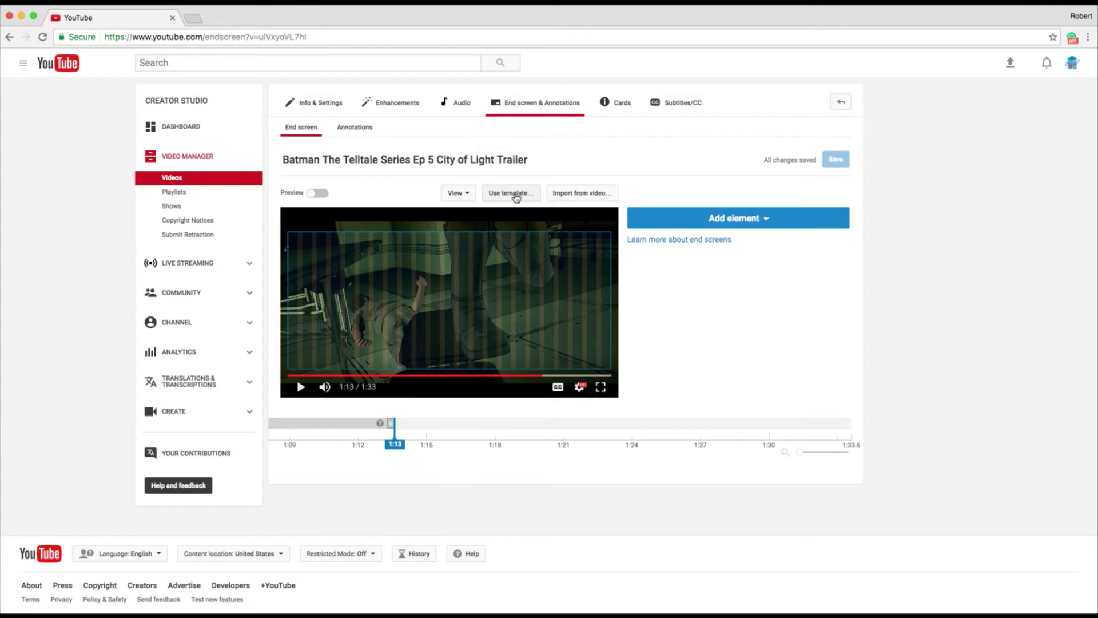
Browse the YouTube end screen templates, comparing the layouts of videos, subscribe buttons and links through to the 4 Videos group.
{"action": "left_click", "coordinate": [516, 194]}
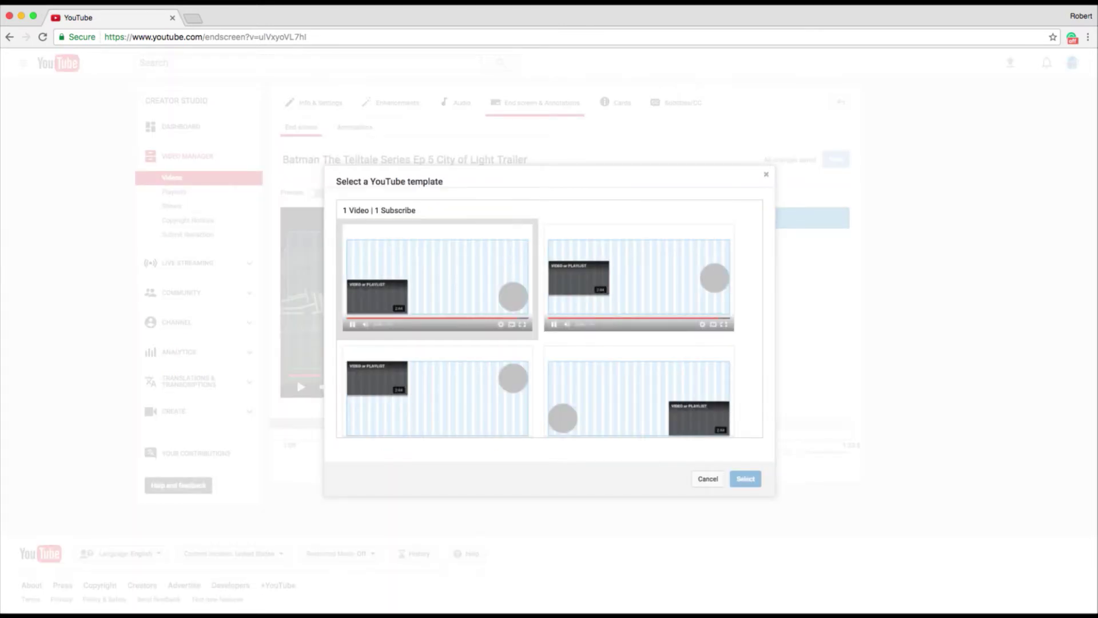
{"action": "scroll", "coordinate": [509, 262], "scroll_direction": "down", "scroll_amount": 5}
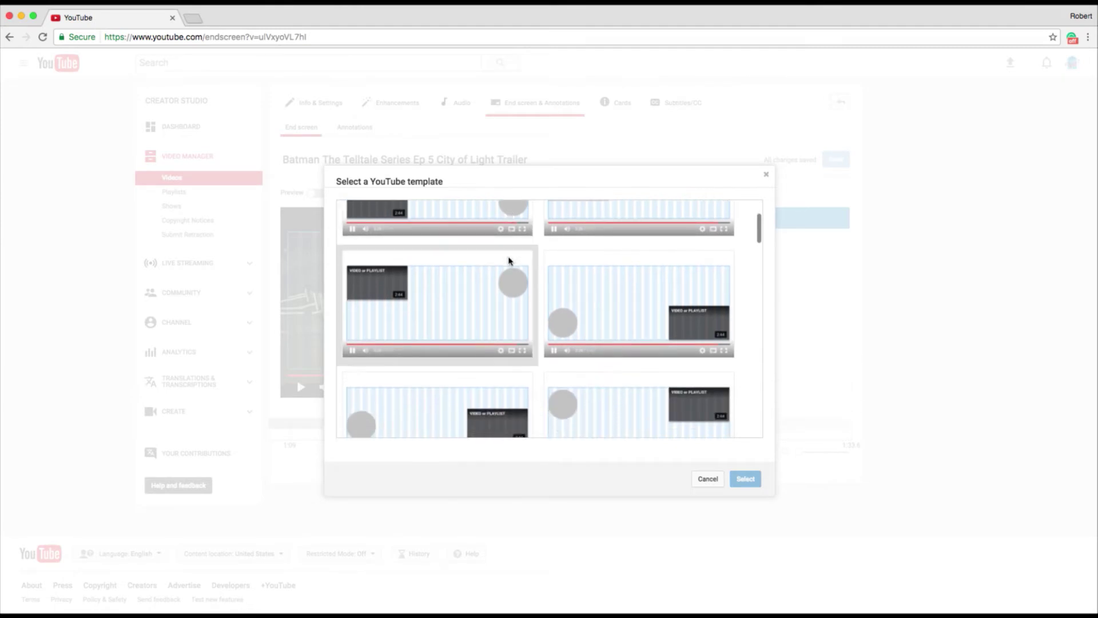
{"action": "scroll", "coordinate": [509, 261], "scroll_direction": "down", "scroll_amount": 4}
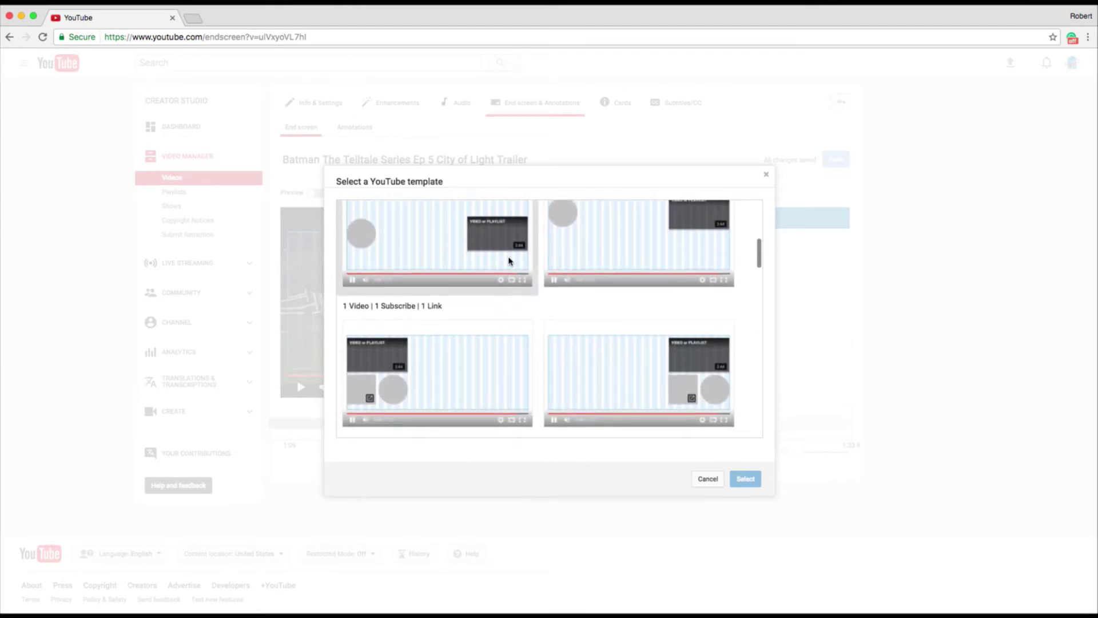
{"action": "scroll", "coordinate": [510, 262], "scroll_direction": "down", "scroll_amount": 5}
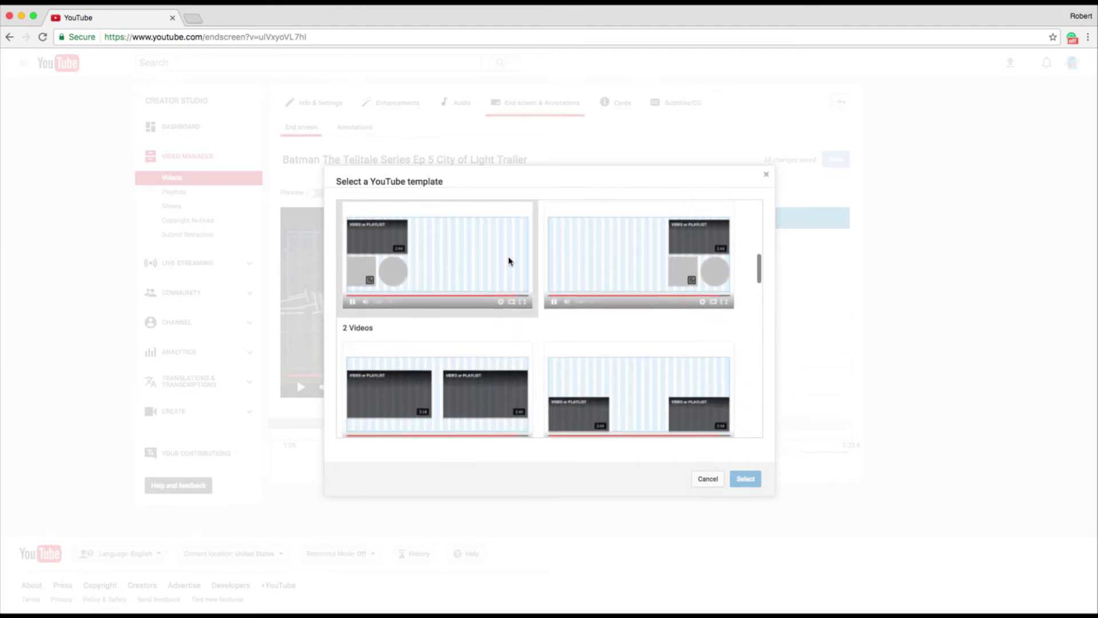
{"action": "scroll", "coordinate": [509, 261], "scroll_direction": "down", "scroll_amount": 1}
{"action": "scroll", "coordinate": [509, 261], "scroll_direction": "up", "scroll_amount": 4}
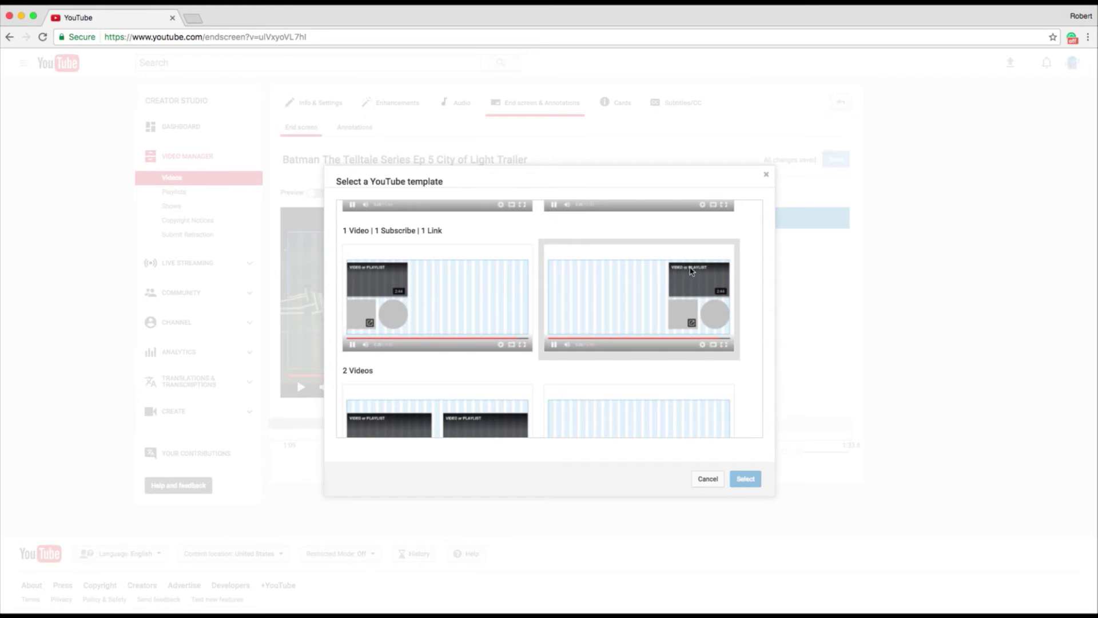
{"action": "scroll", "coordinate": [657, 309], "scroll_direction": "down", "scroll_amount": 3}
{"action": "scroll", "coordinate": [657, 309], "scroll_direction": "down", "scroll_amount": 4}
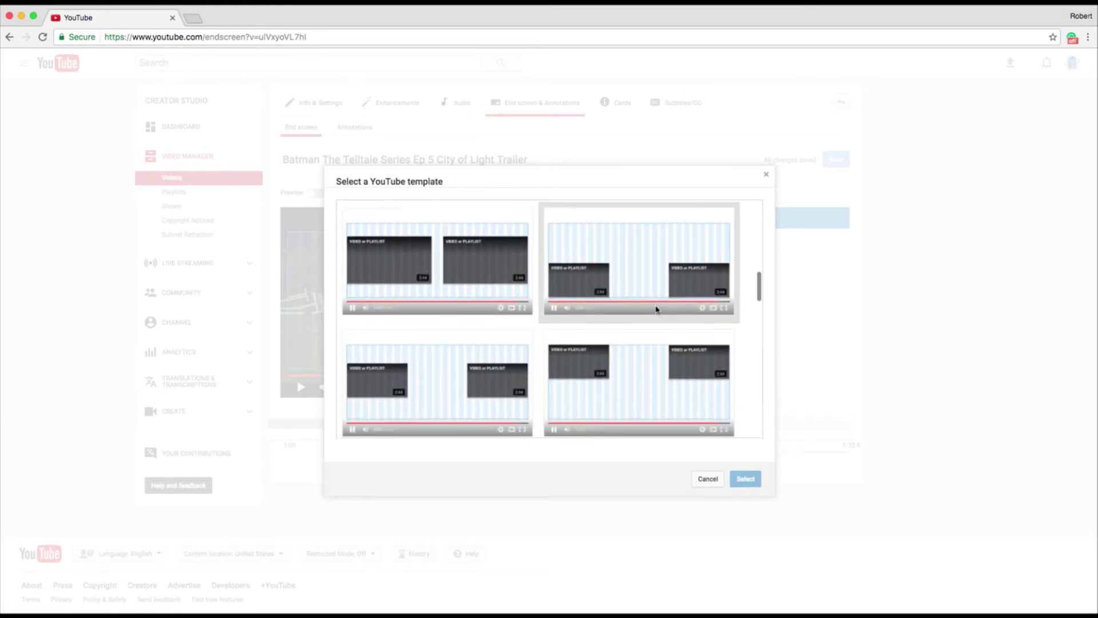
{"action": "scroll", "coordinate": [657, 310], "scroll_direction": "down", "scroll_amount": 5}
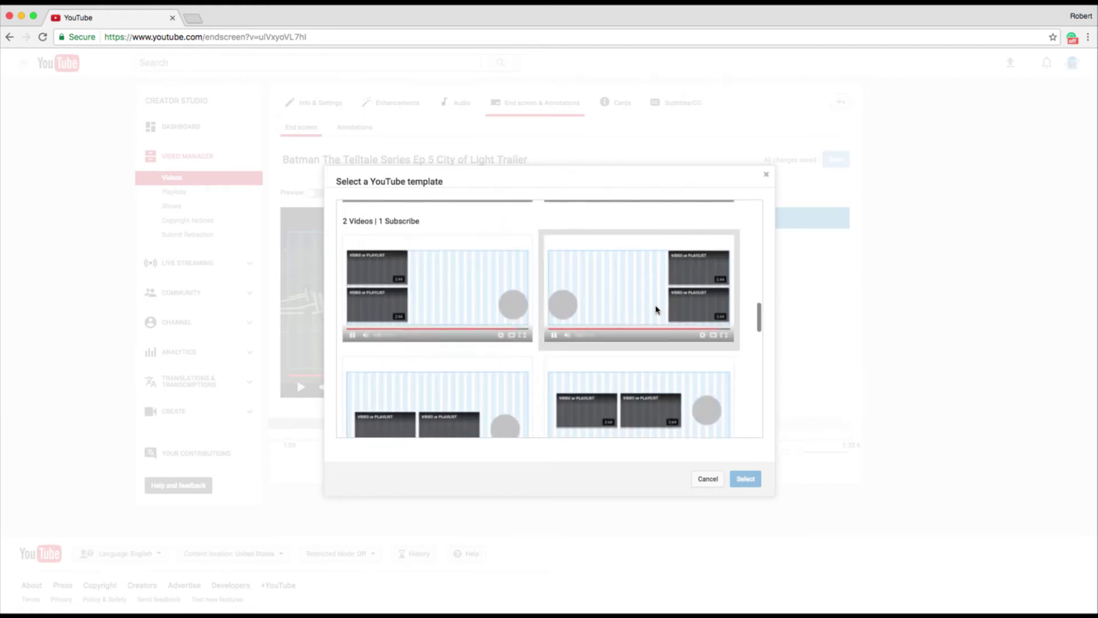
{"action": "scroll", "coordinate": [657, 310], "scroll_direction": "down", "scroll_amount": 4}
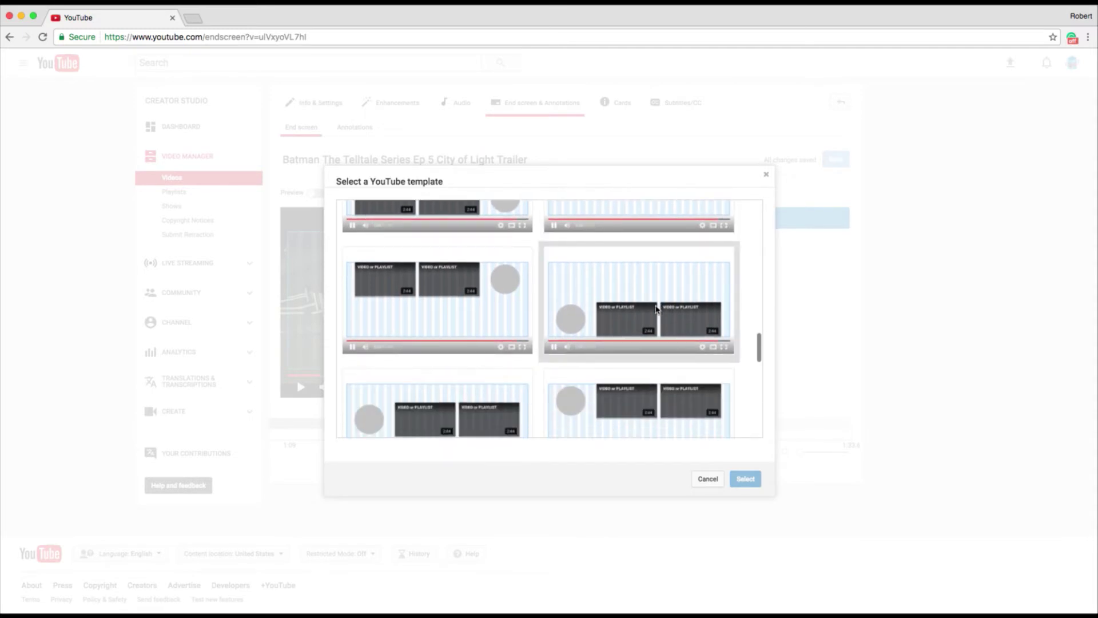
{"action": "scroll", "coordinate": [656, 310], "scroll_direction": "down", "scroll_amount": 5}
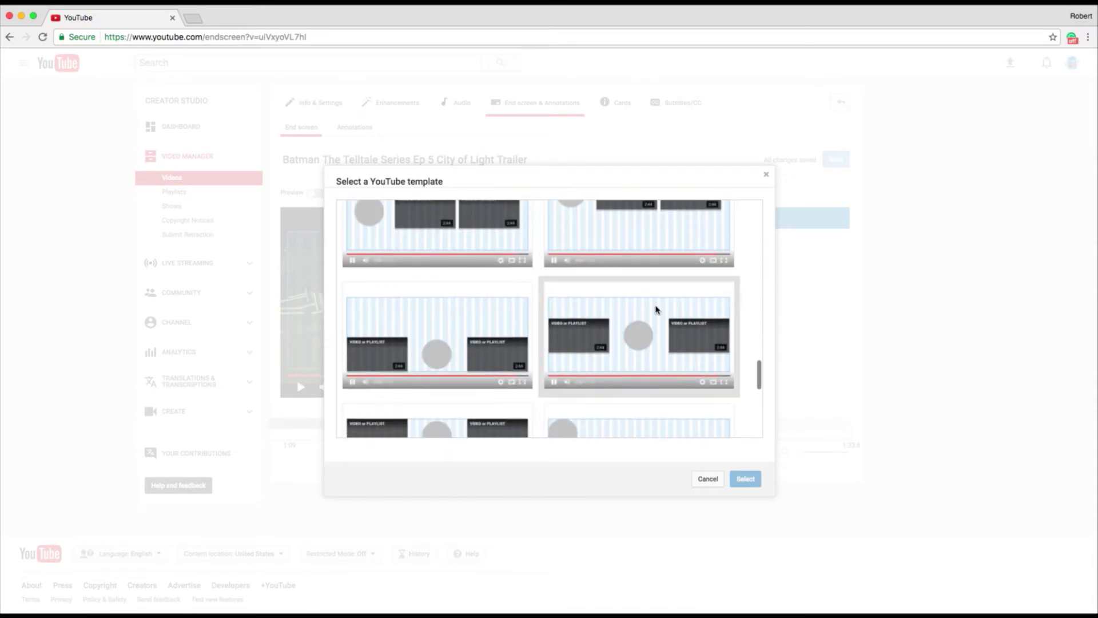
{"action": "scroll", "coordinate": [657, 309], "scroll_direction": "down", "scroll_amount": 3}
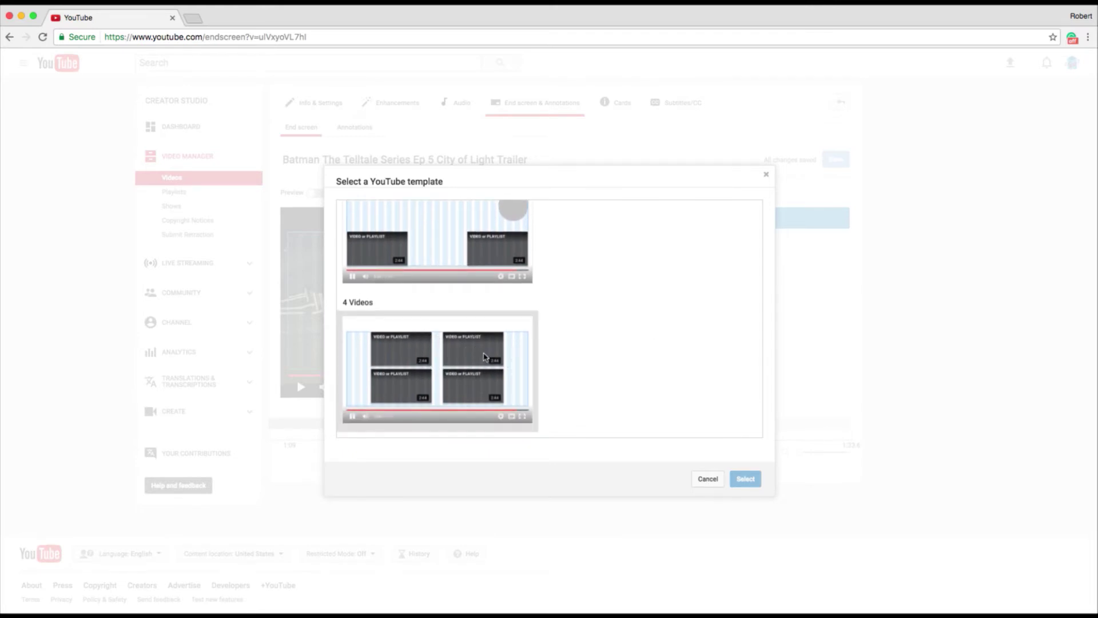
{"action": "scroll", "coordinate": [484, 356], "scroll_direction": "down", "scroll_amount": 1}
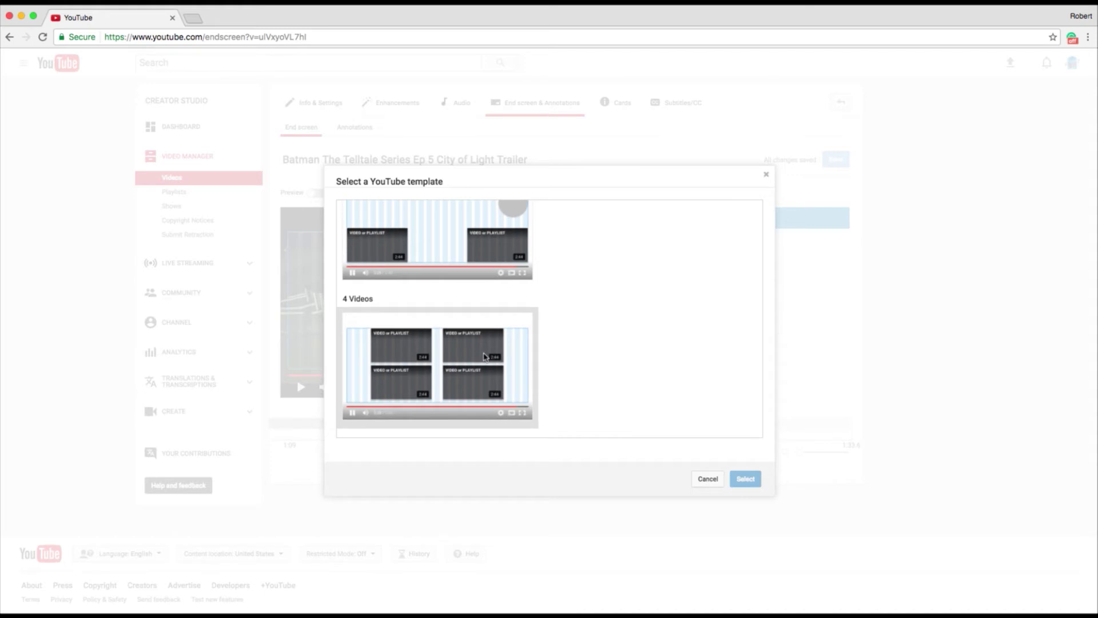
{"action": "scroll", "coordinate": [484, 356], "scroll_direction": "up", "scroll_amount": 5}
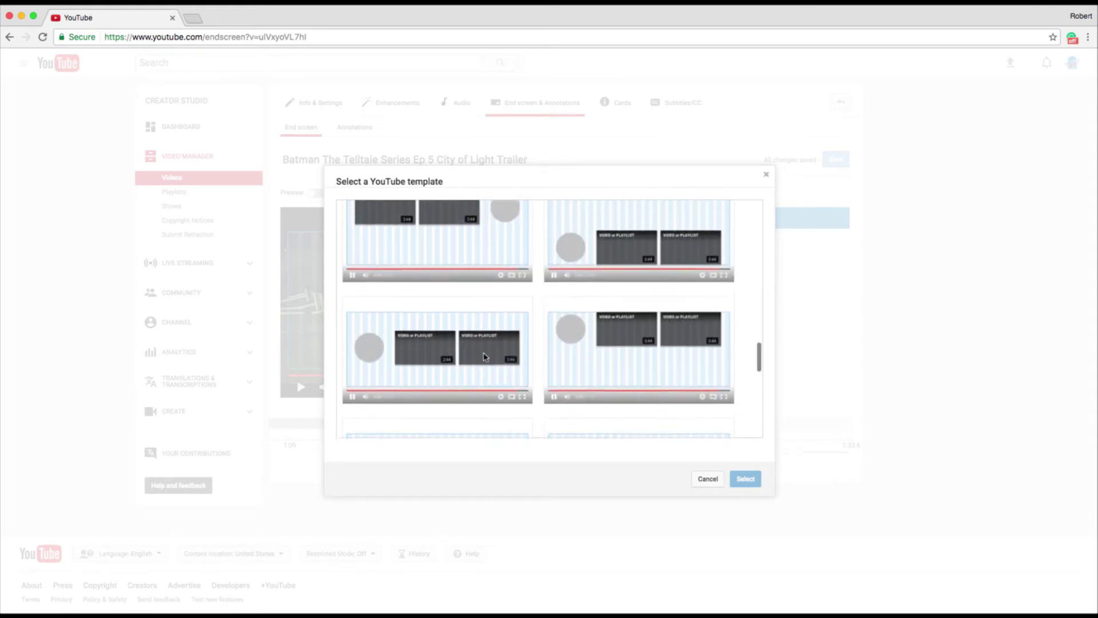
{"action": "scroll", "coordinate": [483, 356], "scroll_direction": "up", "scroll_amount": 5}
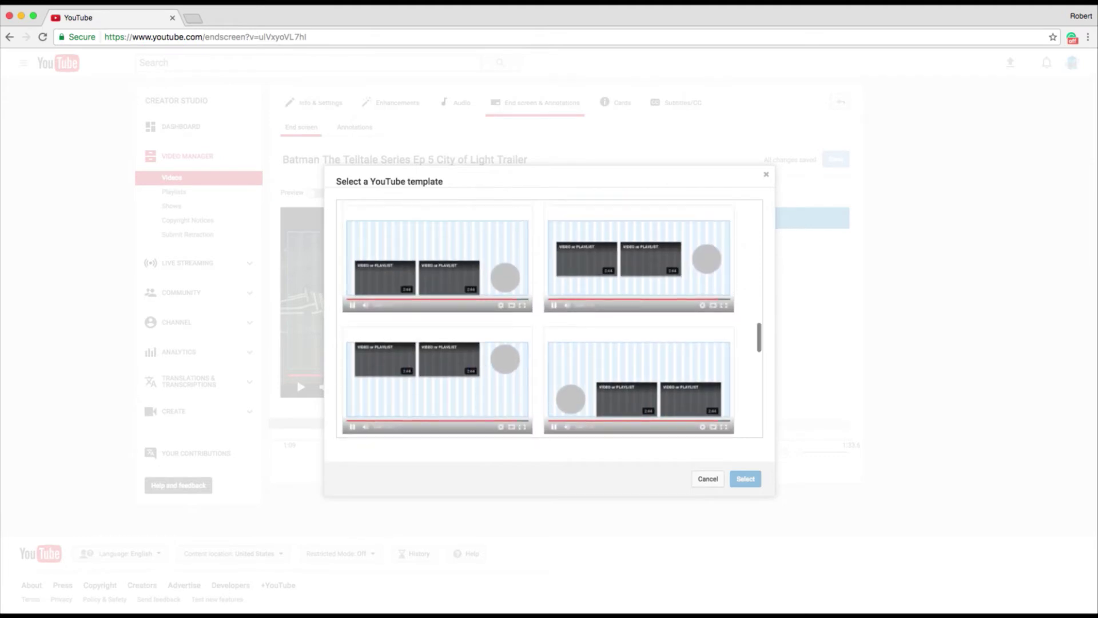
{"action": "scroll", "coordinate": [484, 356], "scroll_direction": "up", "scroll_amount": 5}
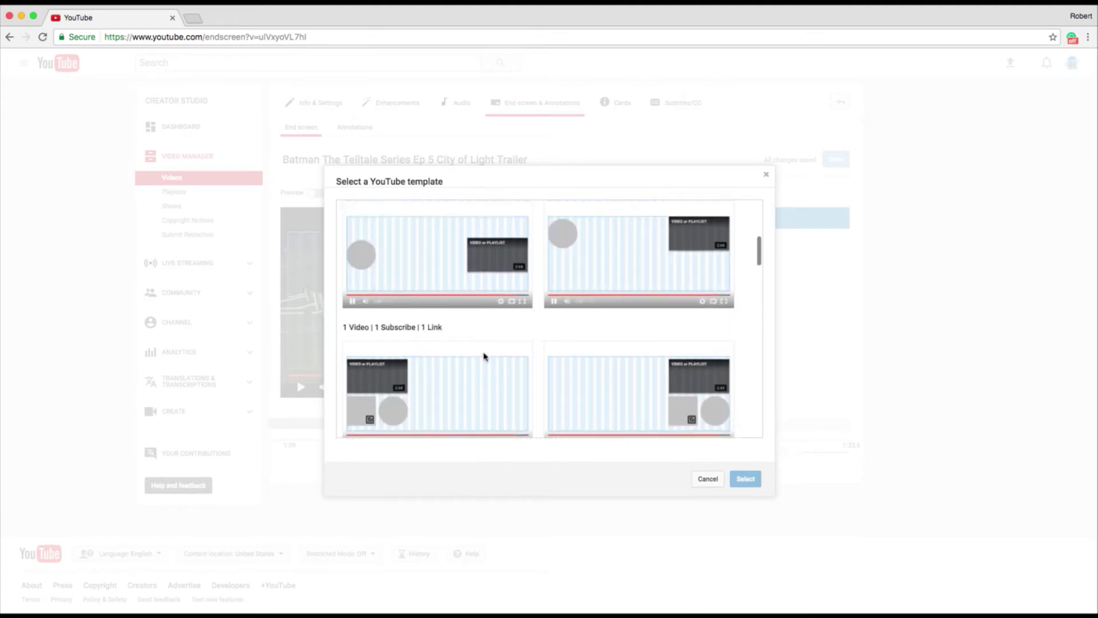
Apply the first "1 Video | 1 Subscribe" template, with the video at lower left and the subscribe circle at lower right.
{"action": "scroll", "coordinate": [483, 356], "scroll_direction": "up", "scroll_amount": 3}
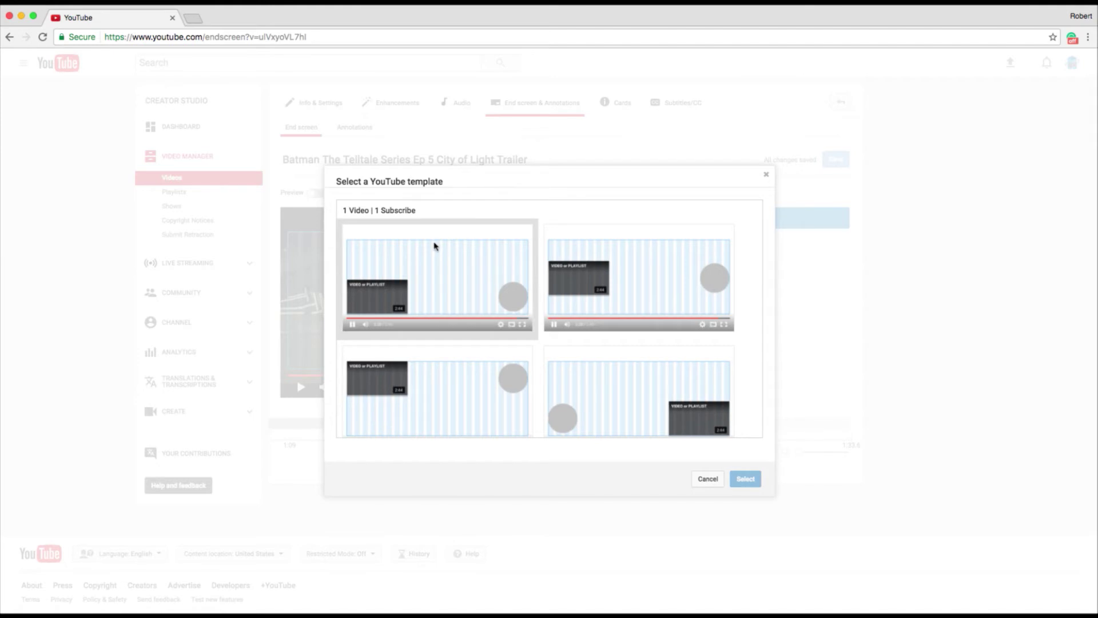
{"action": "left_click", "coordinate": [475, 266]}
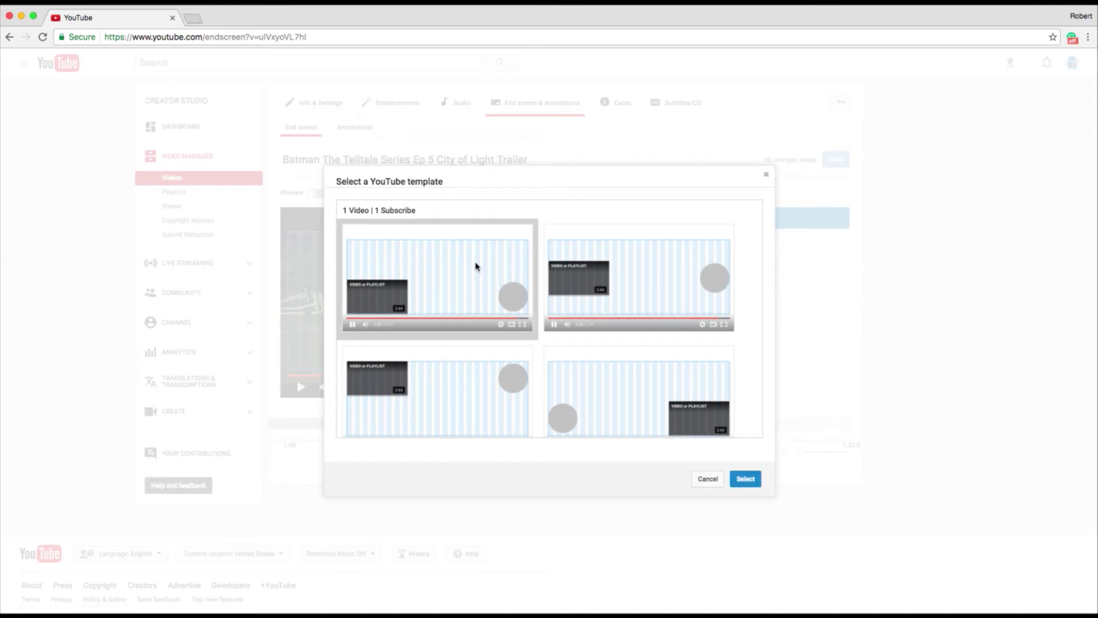
{"action": "left_click", "coordinate": [752, 483]}
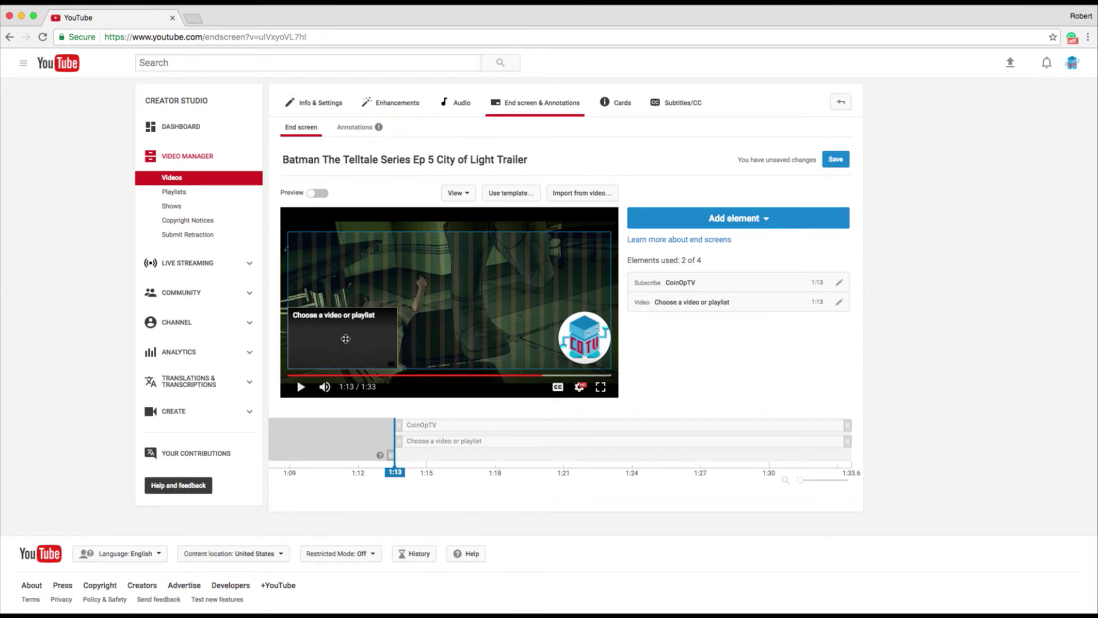
Feature the upload "Skylanders casts The Lego Batman Movie" in the end screen's video element after comparing the Most recent upload and Best for viewer options.
{"action": "left_click", "coordinate": [840, 303]}
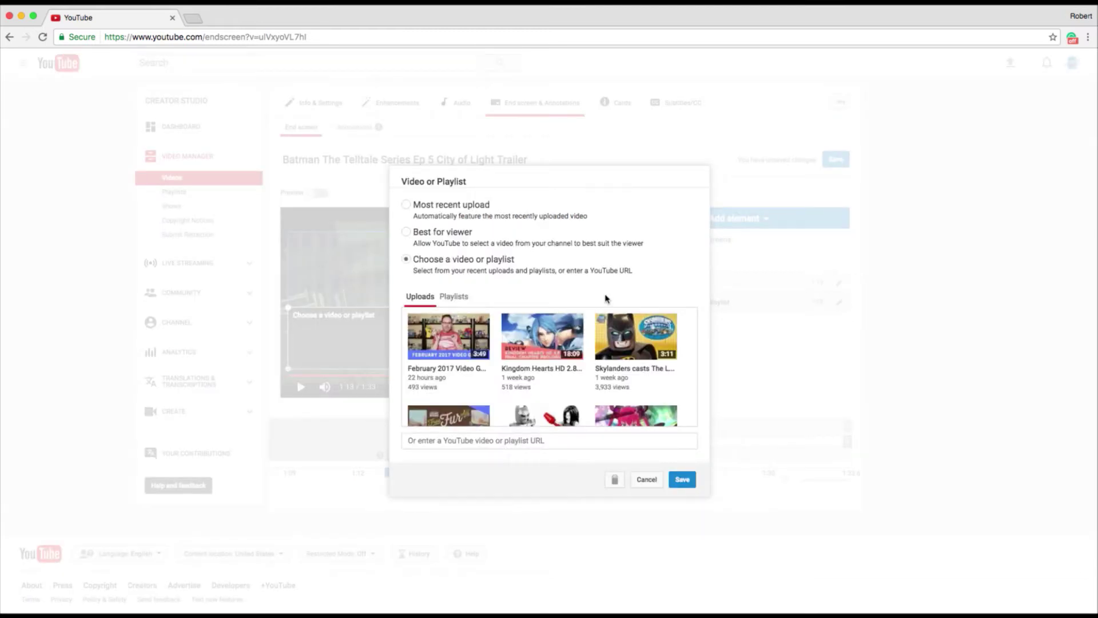
{"action": "left_click", "coordinate": [406, 206]}
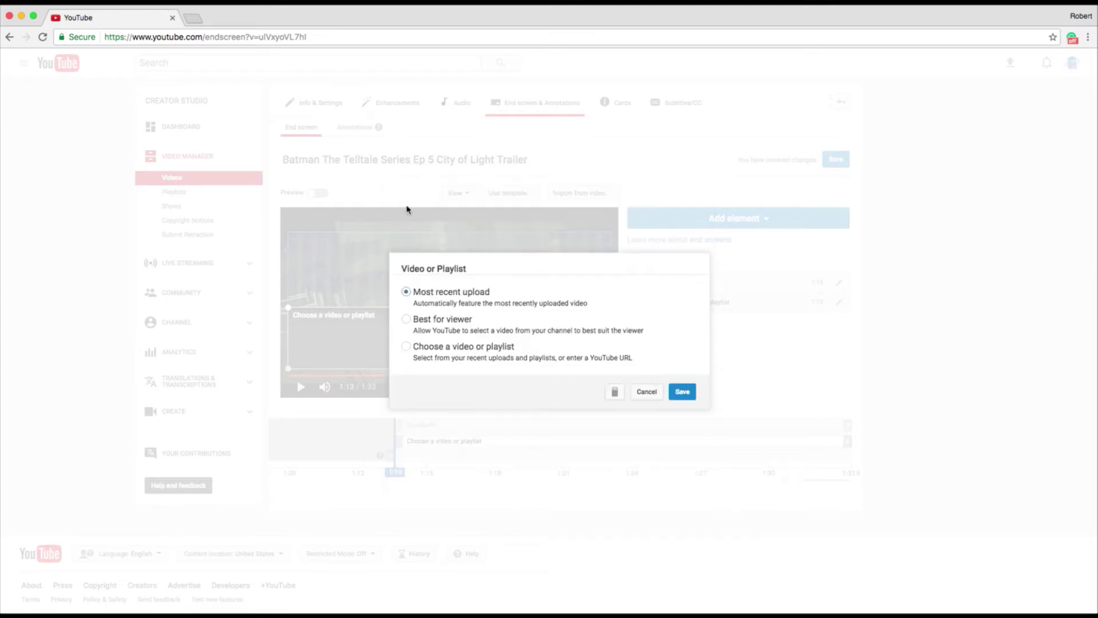
{"action": "left_click", "coordinate": [406, 320]}
{"action": "left_click", "coordinate": [406, 346]}
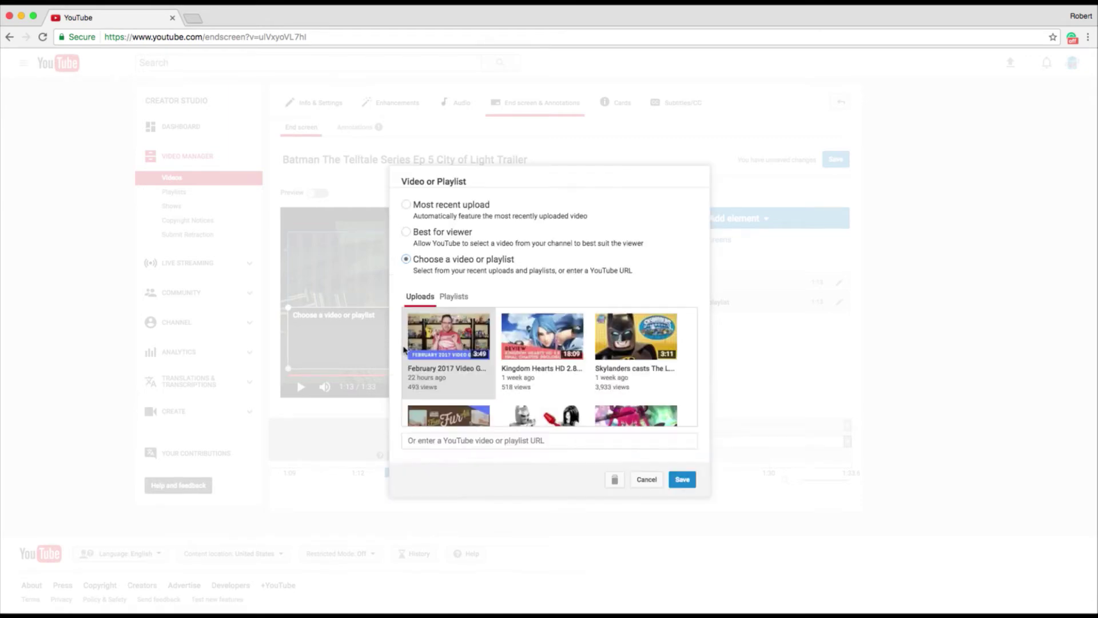
{"action": "left_click", "coordinate": [627, 333]}
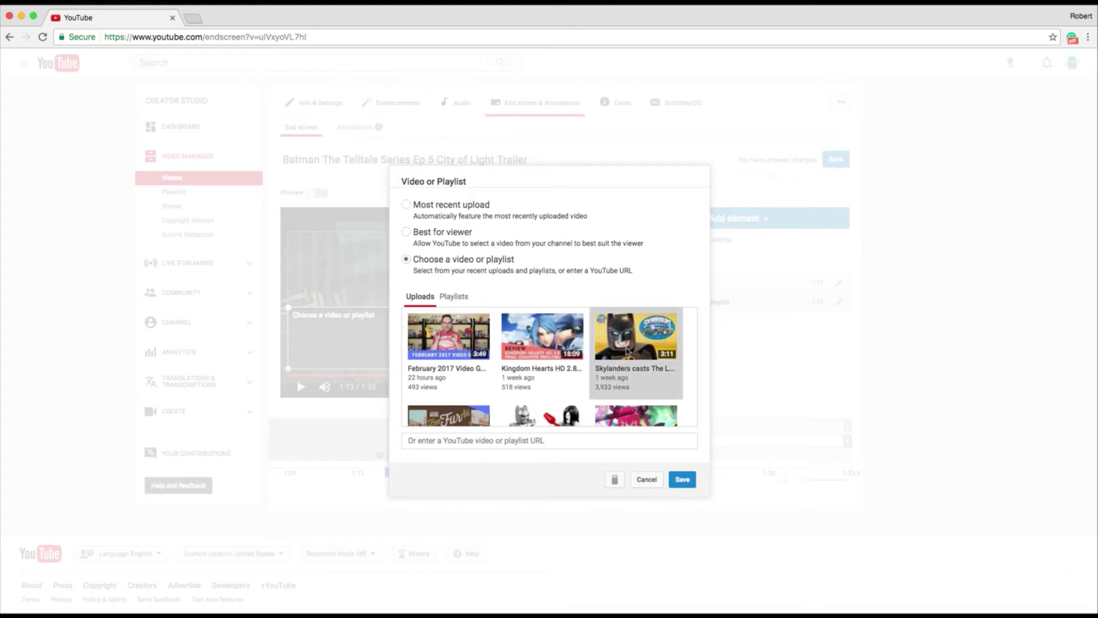
{"action": "left_click", "coordinate": [690, 484]}
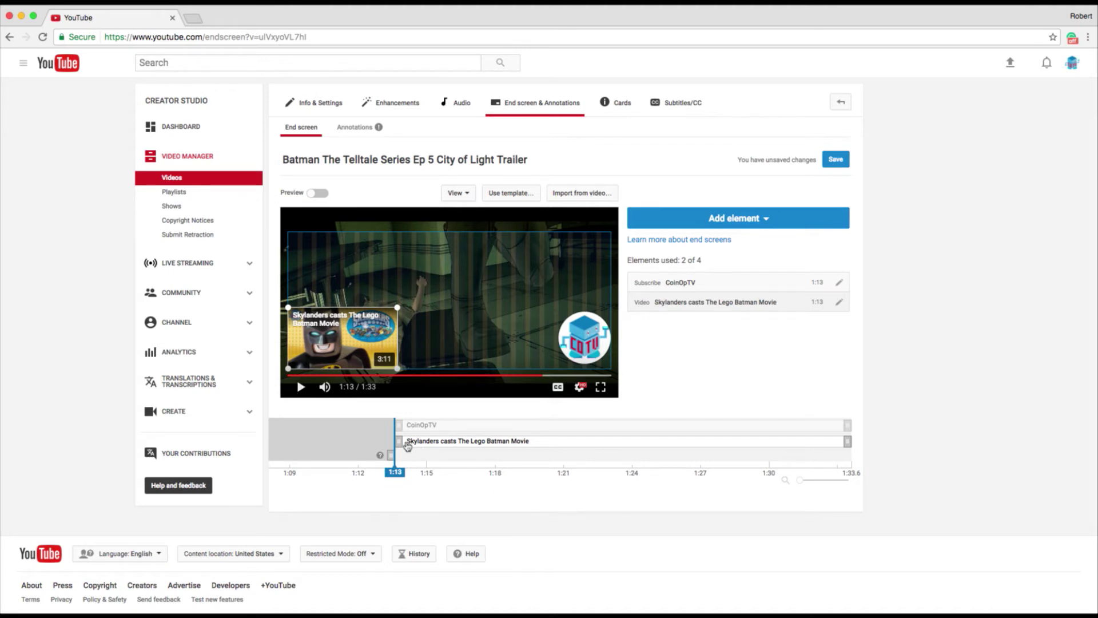
Delay the start of the Skylanders video element to 1:19 and of the CoinOpTV subscribe element to 1:25 on the timeline.
{"action": "left_click_drag", "start_coordinate": [400, 448], "coordinate": [543, 434]}
{"action": "left_click_drag", "start_coordinate": [400, 431], "coordinate": [520, 454]}
{"action": "left_click_drag", "start_coordinate": [590, 432], "coordinate": [674, 427]}
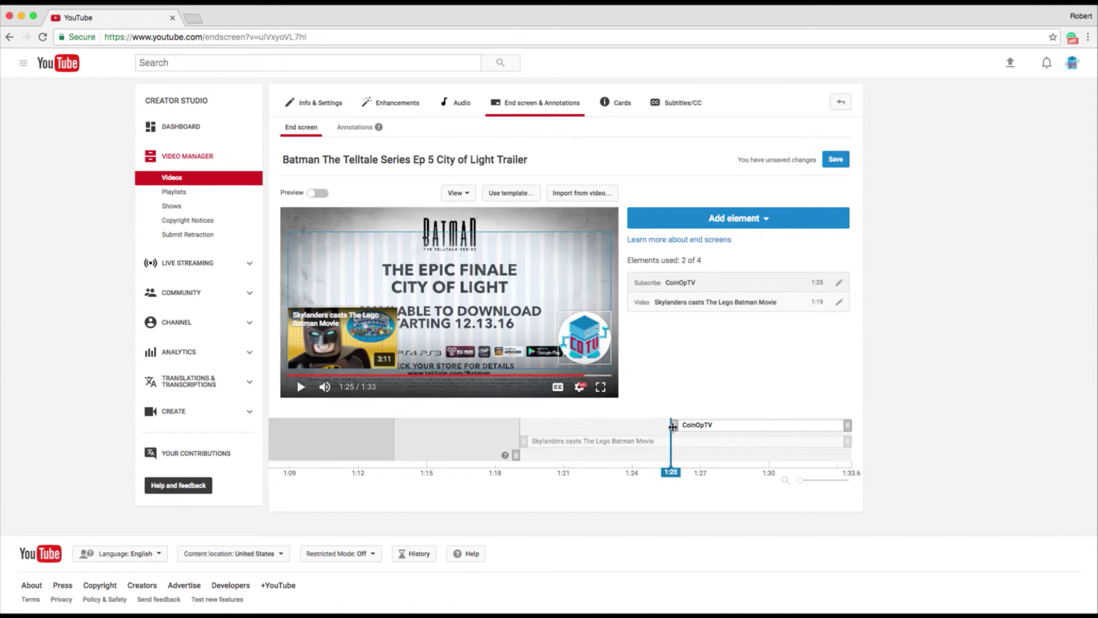
Move the end screen's start earlier and make both the subscribe and video elements begin at 1:16.
{"action": "left_click_drag", "start_coordinate": [516, 455], "coordinate": [470, 456]}
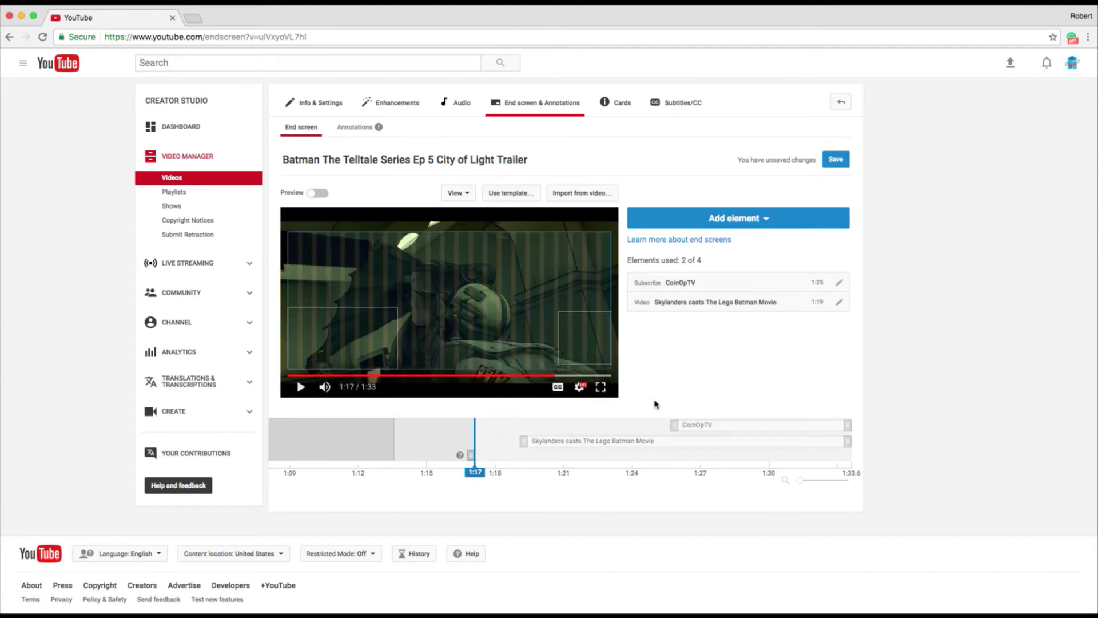
{"action": "left_click_drag", "start_coordinate": [675, 425], "coordinate": [595, 430]}
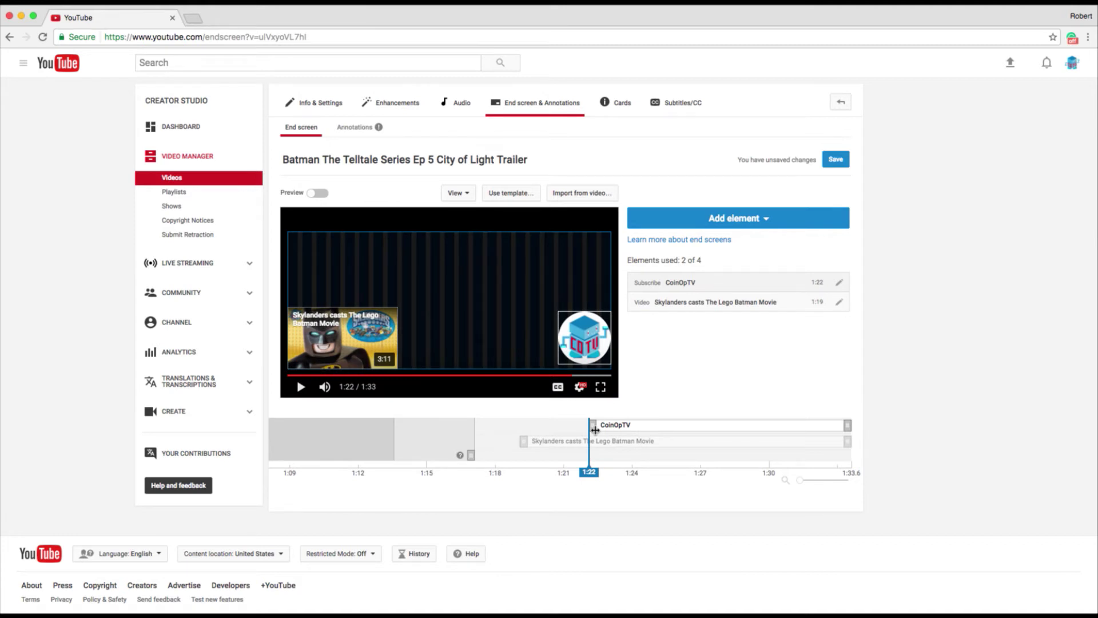
{"action": "left_click_drag", "start_coordinate": [595, 429], "coordinate": [453, 434]}
{"action": "left_click_drag", "start_coordinate": [526, 455], "coordinate": [455, 443]}
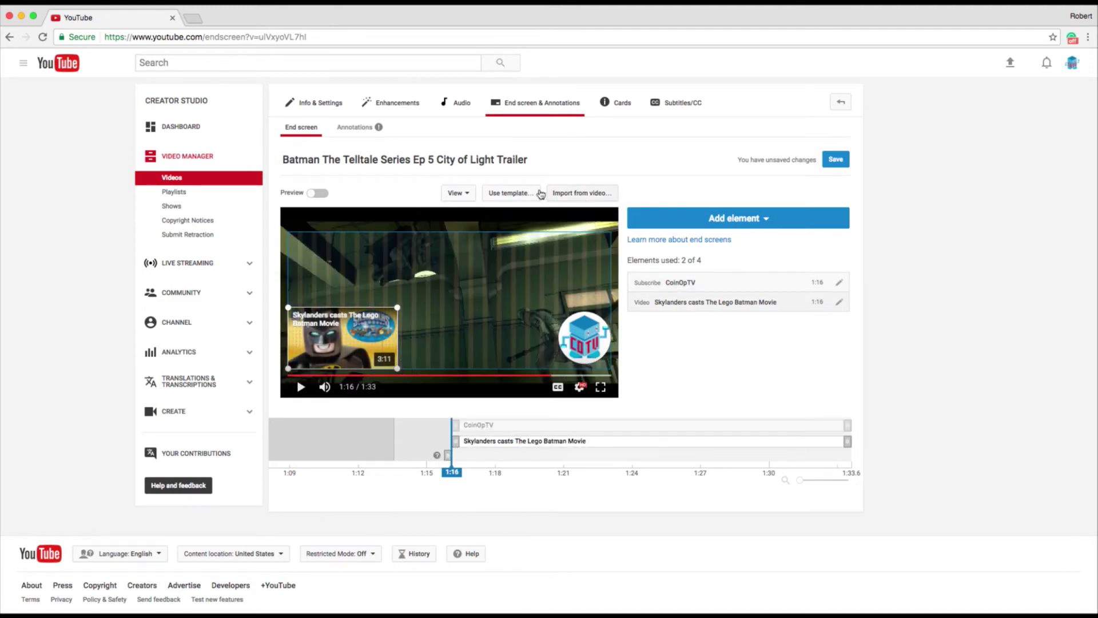
Replace the end screen with the template placing the subscribe circle lower left and the video lower right, featuring "Skylanders casts The Lego Batman Movie".
{"action": "left_click", "coordinate": [493, 196]}
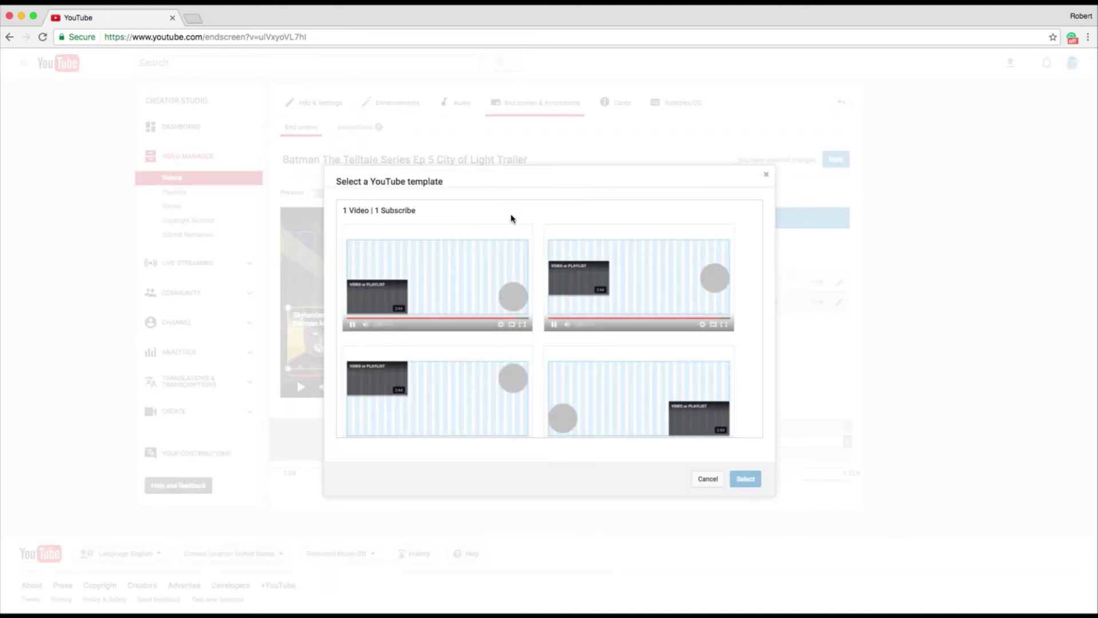
{"action": "scroll", "coordinate": [658, 318], "scroll_direction": "down", "scroll_amount": 3}
{"action": "scroll", "coordinate": [658, 317], "scroll_direction": "up", "scroll_amount": 2}
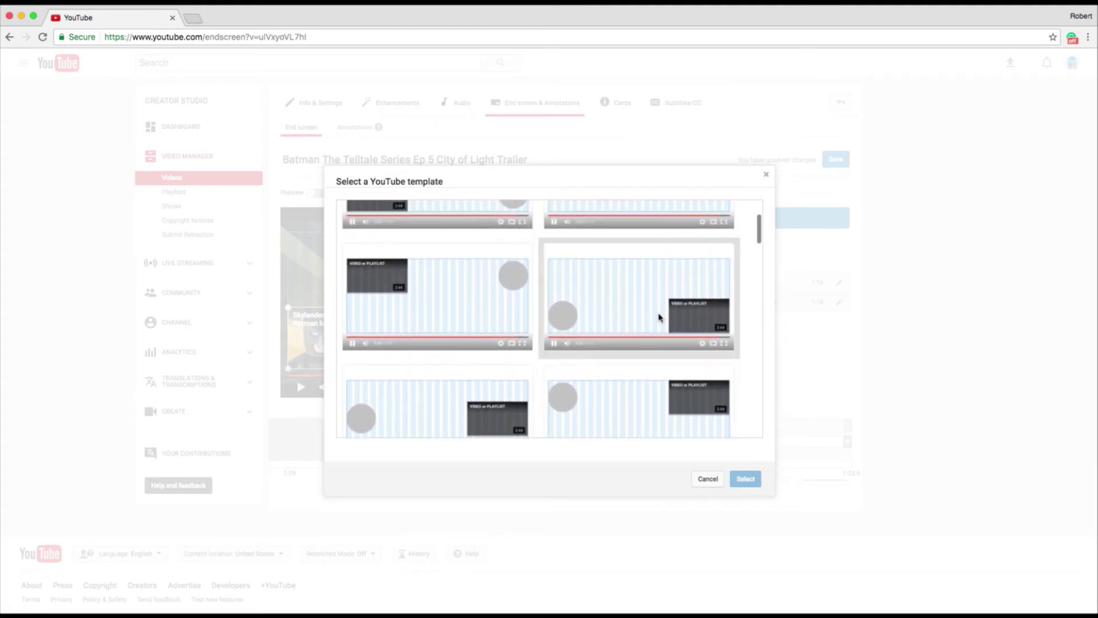
{"action": "left_click", "coordinate": [602, 281]}
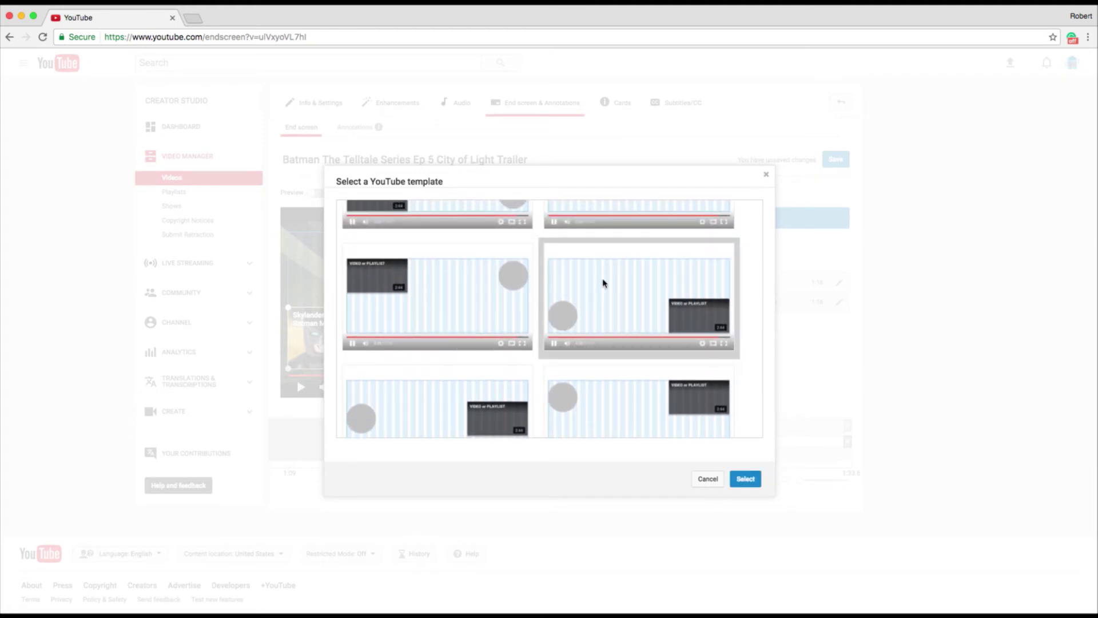
{"action": "left_click", "coordinate": [746, 479]}
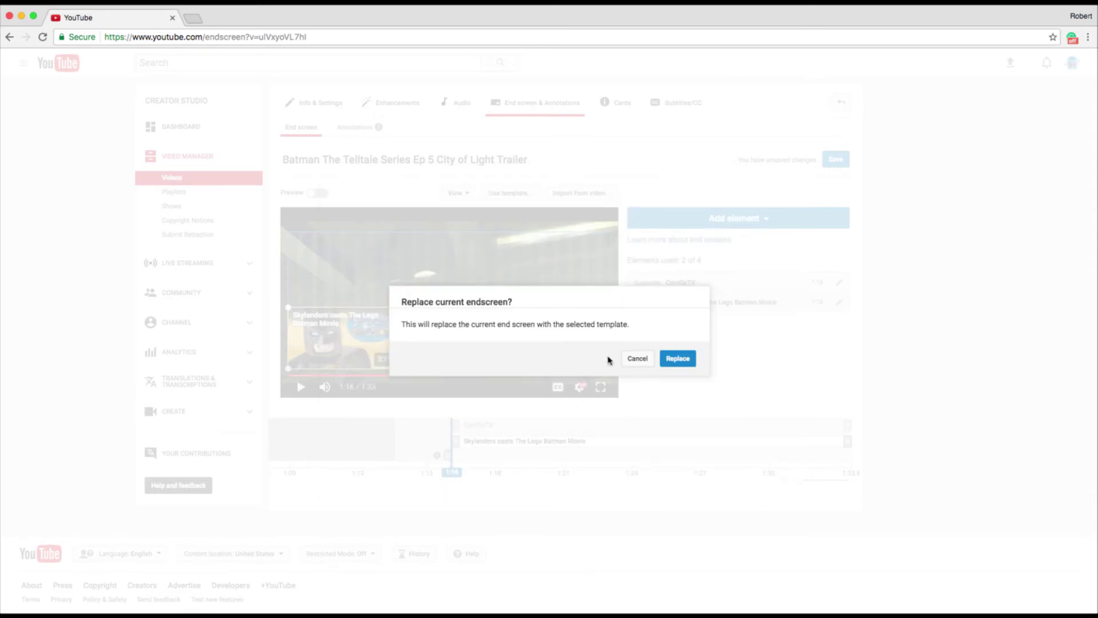
{"action": "left_click", "coordinate": [673, 355]}
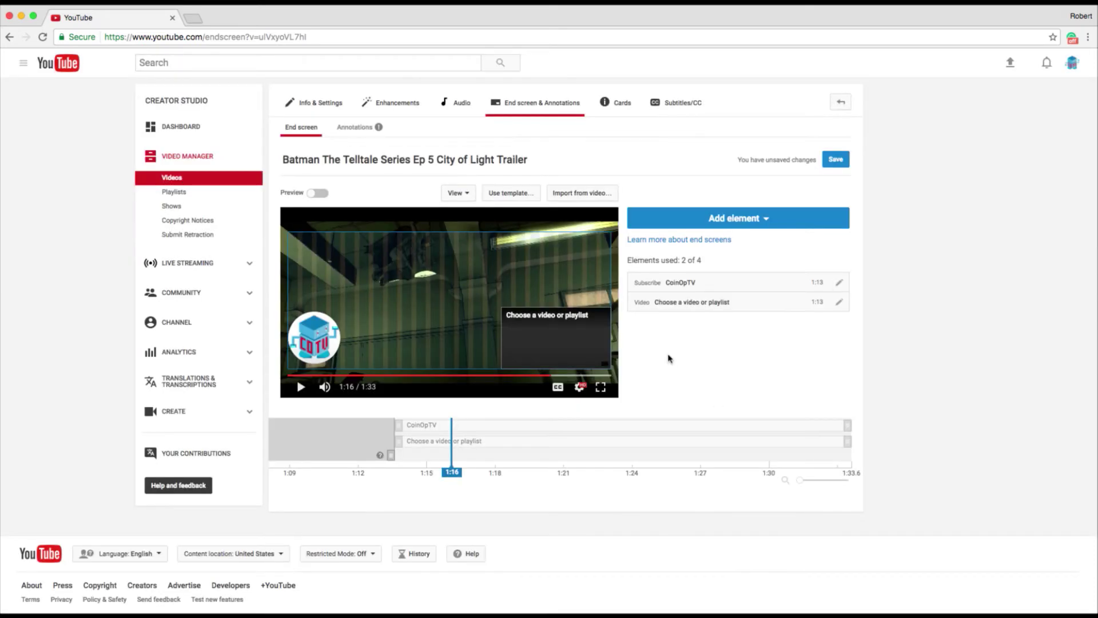
{"action": "left_click", "coordinate": [839, 302]}
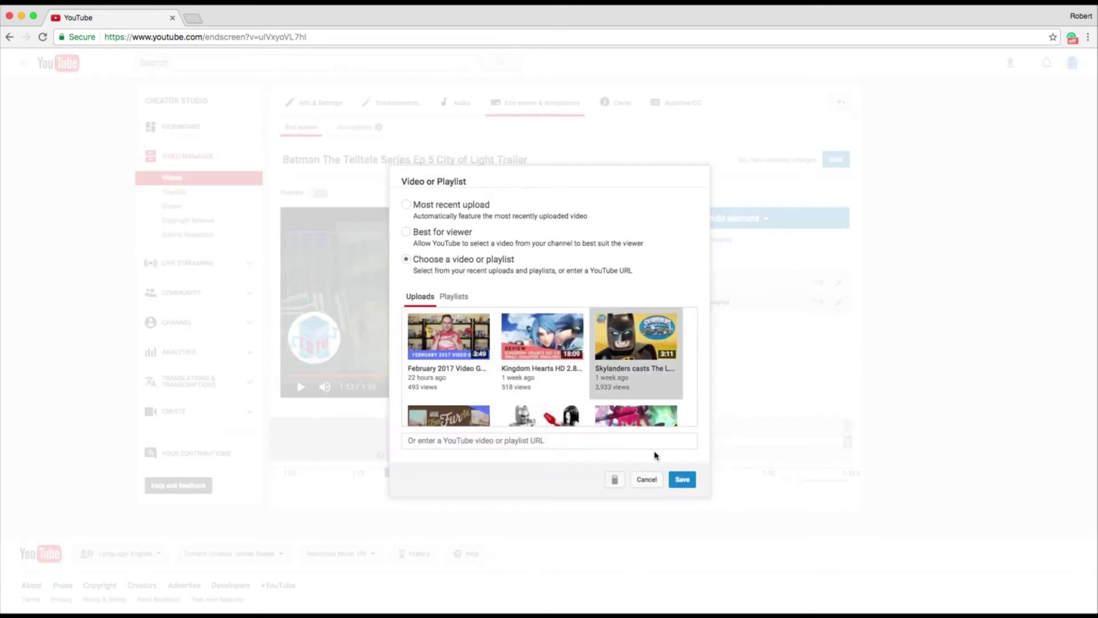
{"action": "left_click", "coordinate": [683, 480]}
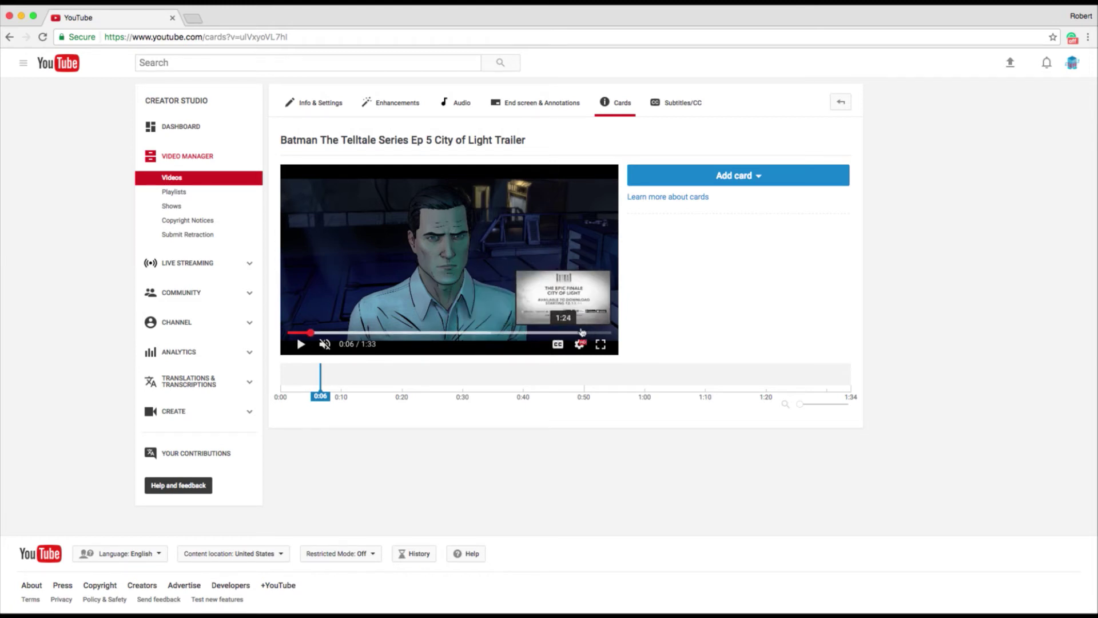
Add a Video or Playlist card at 0:13 of the Batman trailer linking to the upload "Lego Dimensions Fantastic Beasts and Where to Find Them Part 1".
{"action": "left_click", "coordinate": [335, 333]}
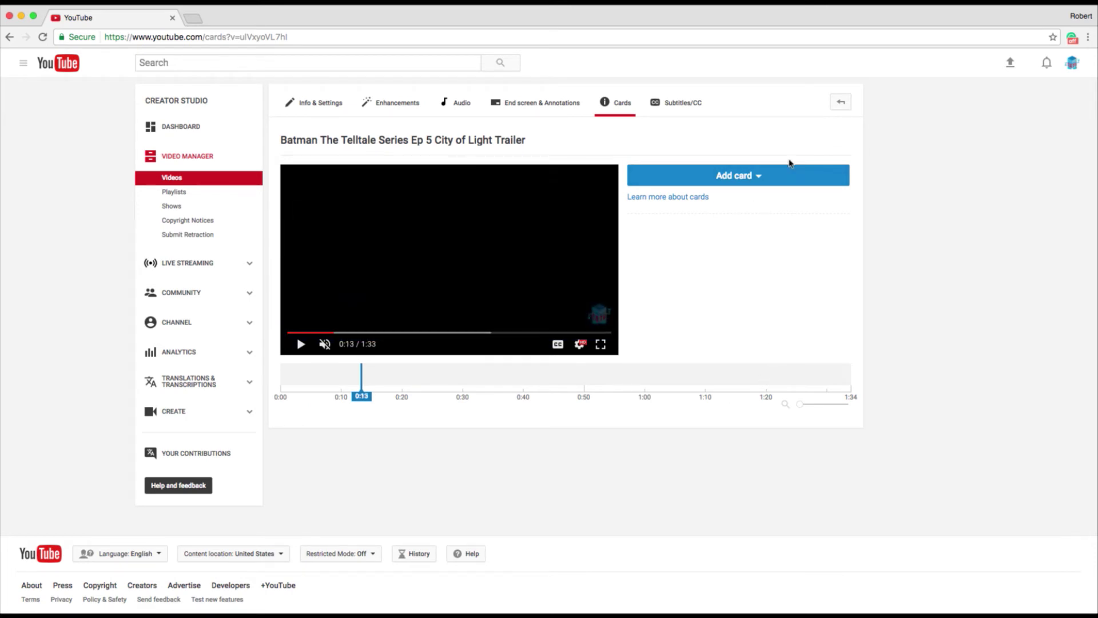
{"action": "left_click", "coordinate": [793, 182]}
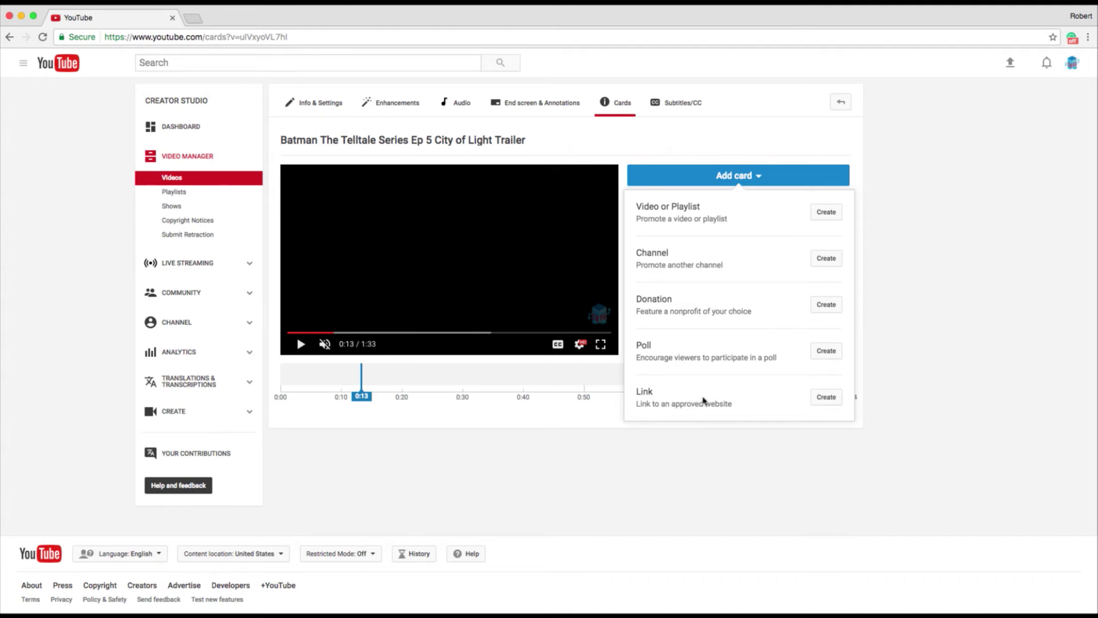
{"action": "left_click", "coordinate": [827, 214]}
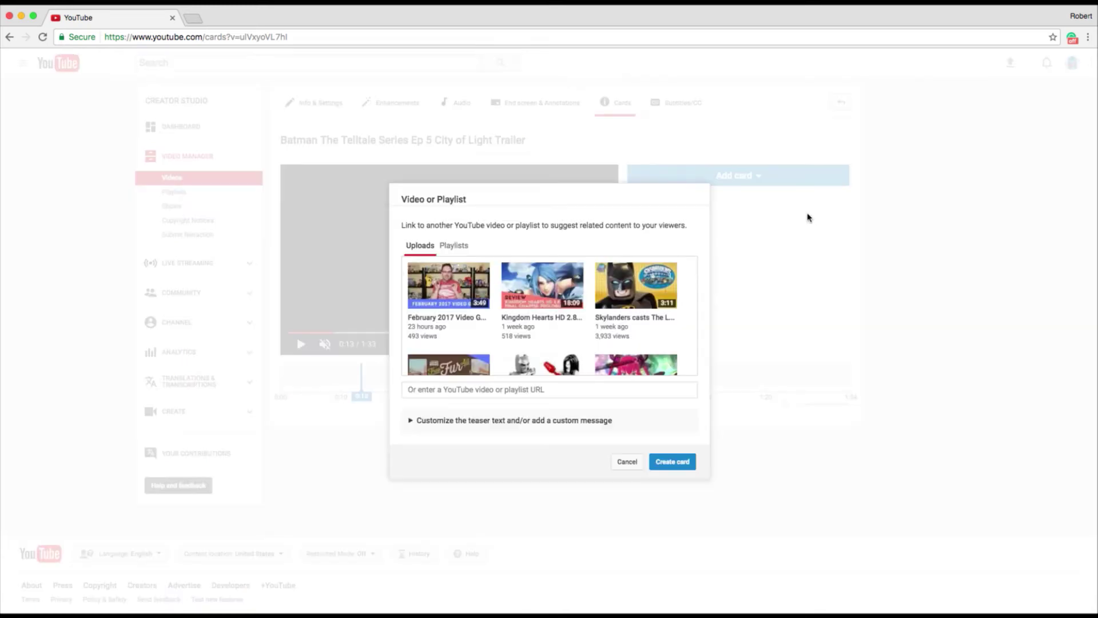
{"action": "scroll", "coordinate": [583, 337], "scroll_direction": "down", "scroll_amount": 2}
{"action": "scroll", "coordinate": [583, 337], "scroll_direction": "down", "scroll_amount": 6}
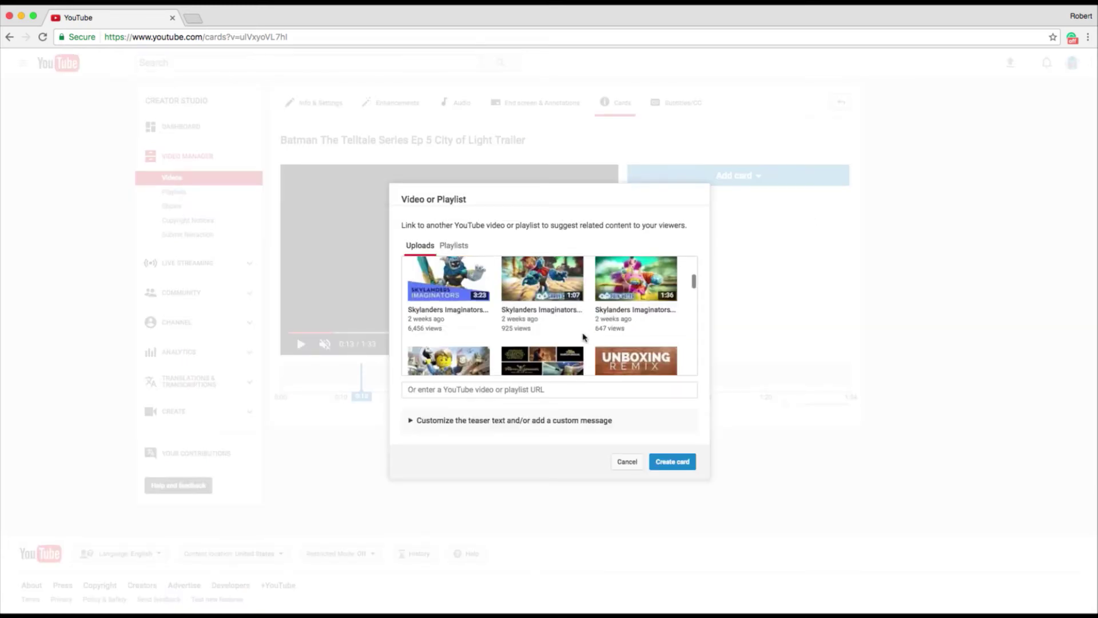
{"action": "scroll", "coordinate": [583, 337], "scroll_direction": "down", "scroll_amount": 8}
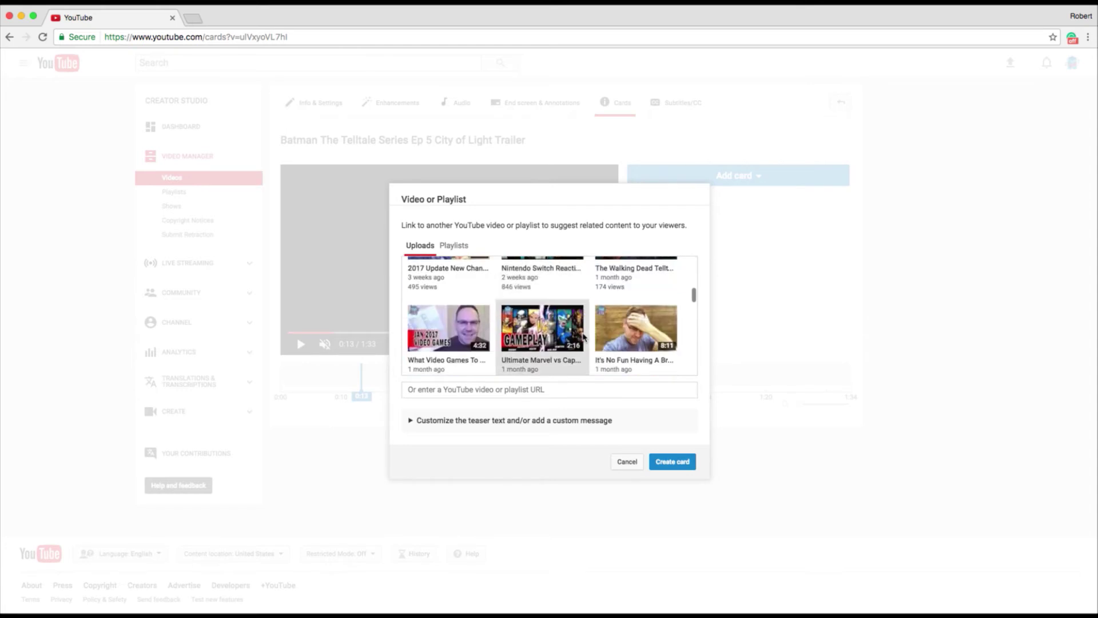
{"action": "scroll", "coordinate": [584, 336], "scroll_direction": "down", "scroll_amount": 8}
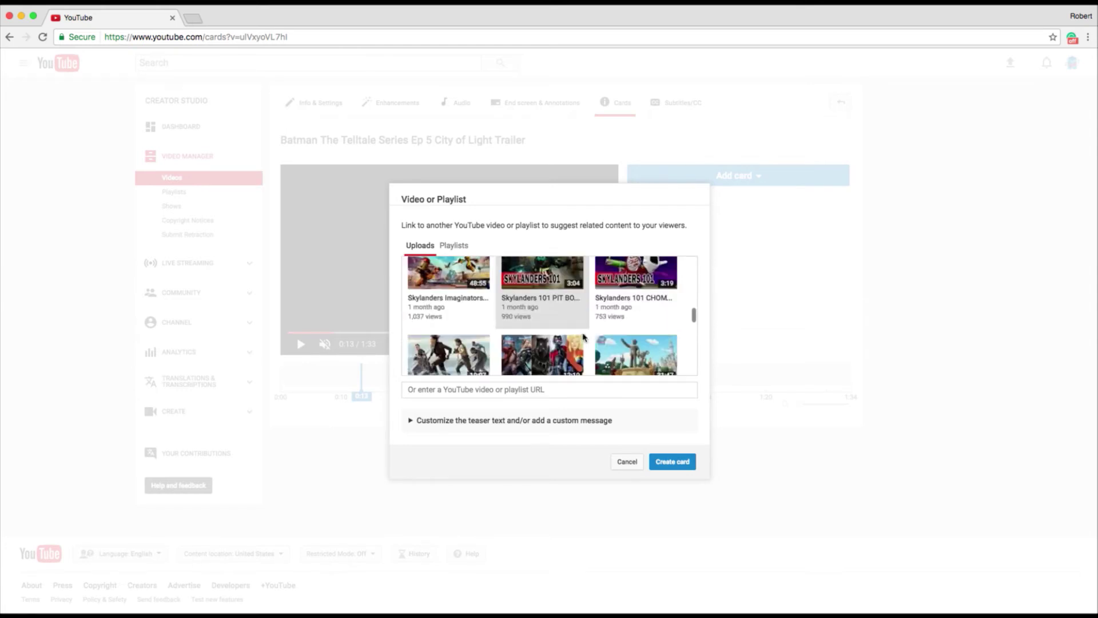
{"action": "scroll", "coordinate": [583, 336], "scroll_direction": "down", "scroll_amount": 8}
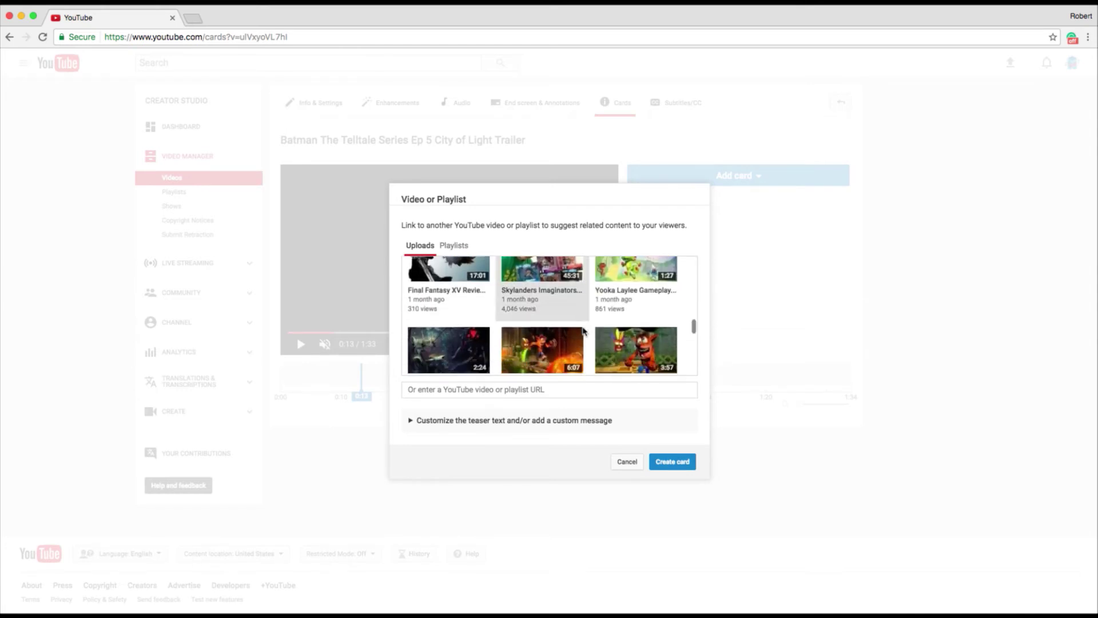
{"action": "scroll", "coordinate": [583, 335], "scroll_direction": "down", "scroll_amount": 8}
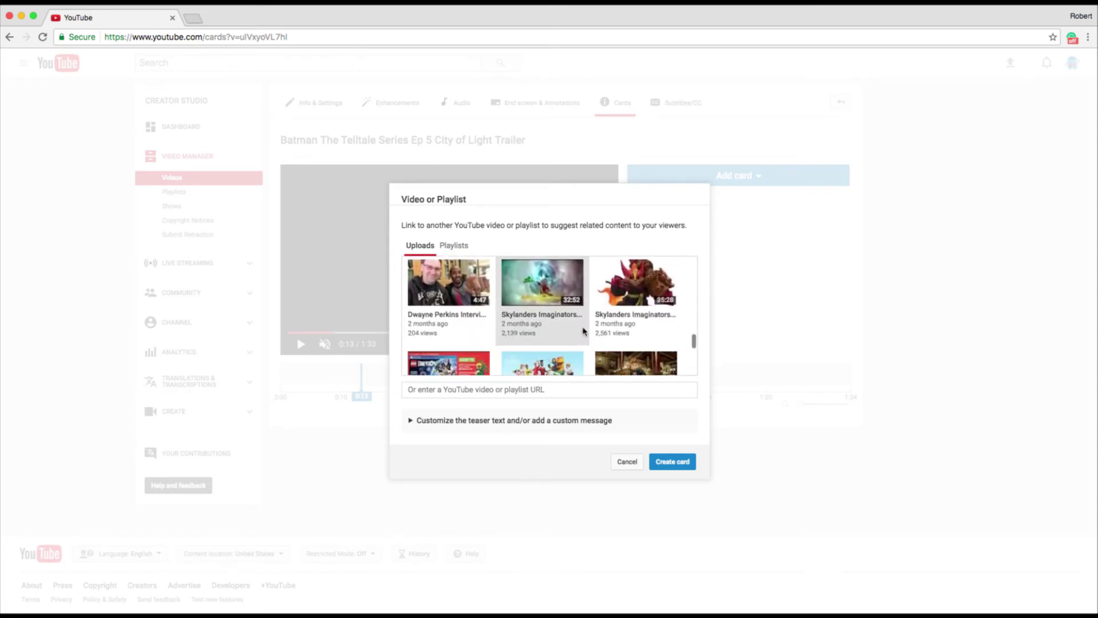
{"action": "scroll", "coordinate": [583, 330], "scroll_direction": "down", "scroll_amount": 8}
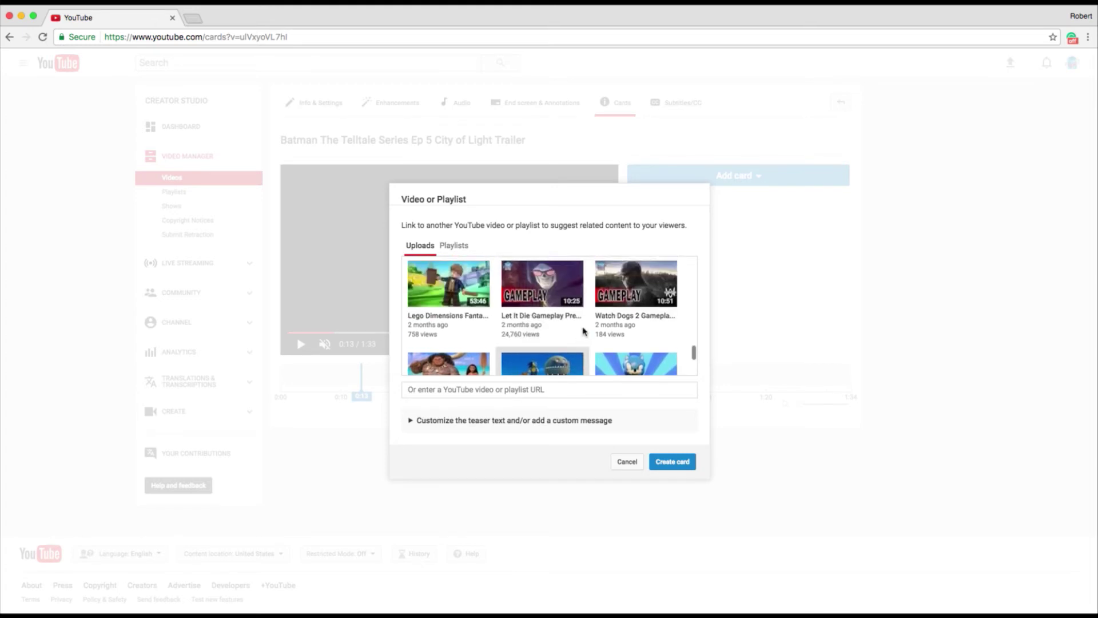
{"action": "scroll", "coordinate": [467, 275], "scroll_direction": "up", "scroll_amount": 1}
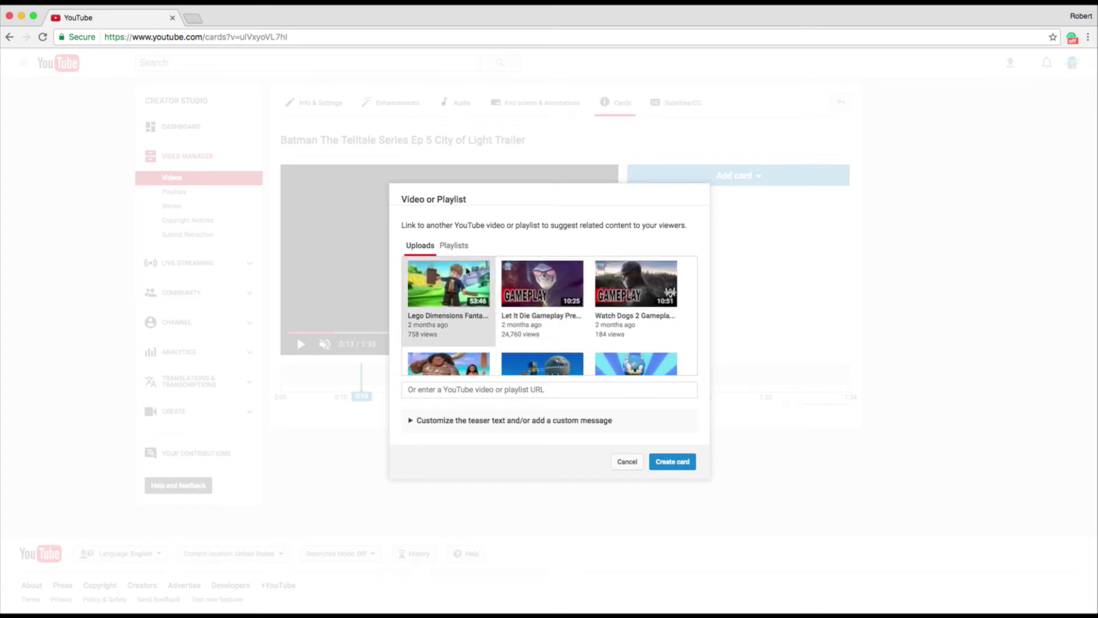
{"action": "left_click", "coordinate": [467, 271]}
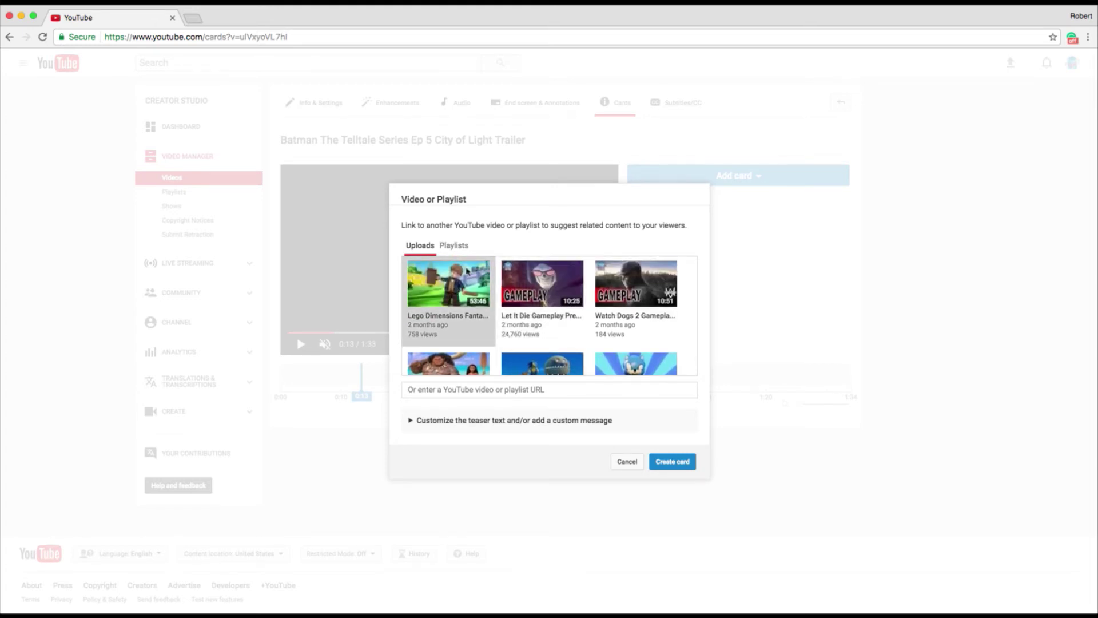
{"action": "left_click", "coordinate": [668, 462]}
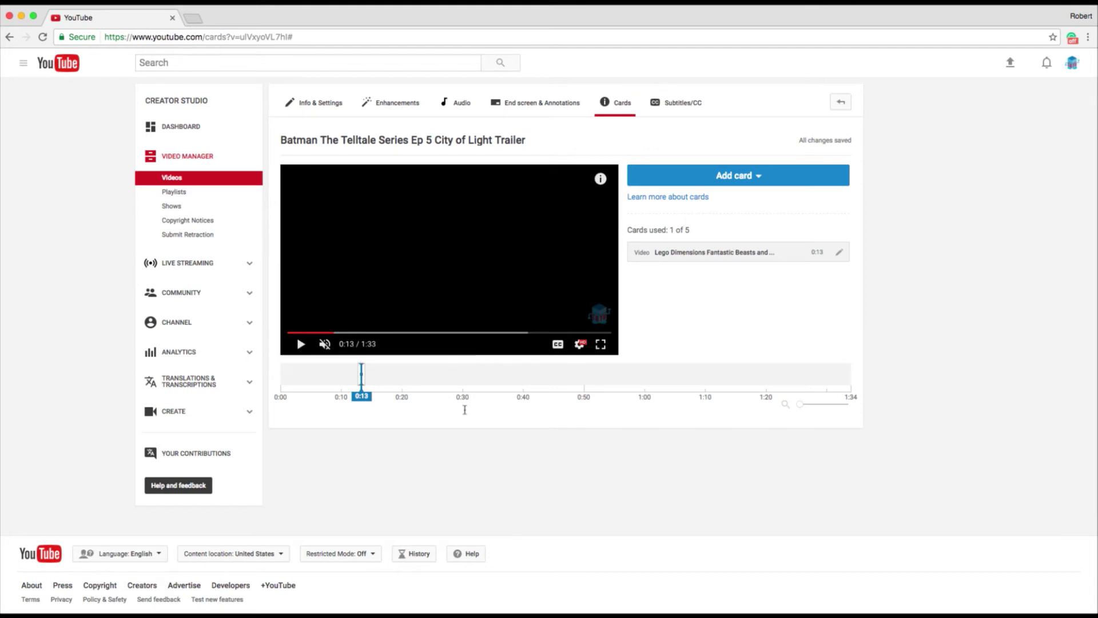
Move the Lego Dimensions card to 0:17 on the timeline and expand it in the player to preview it.
{"action": "left_click_drag", "start_coordinate": [362, 387], "coordinate": [383, 387]}
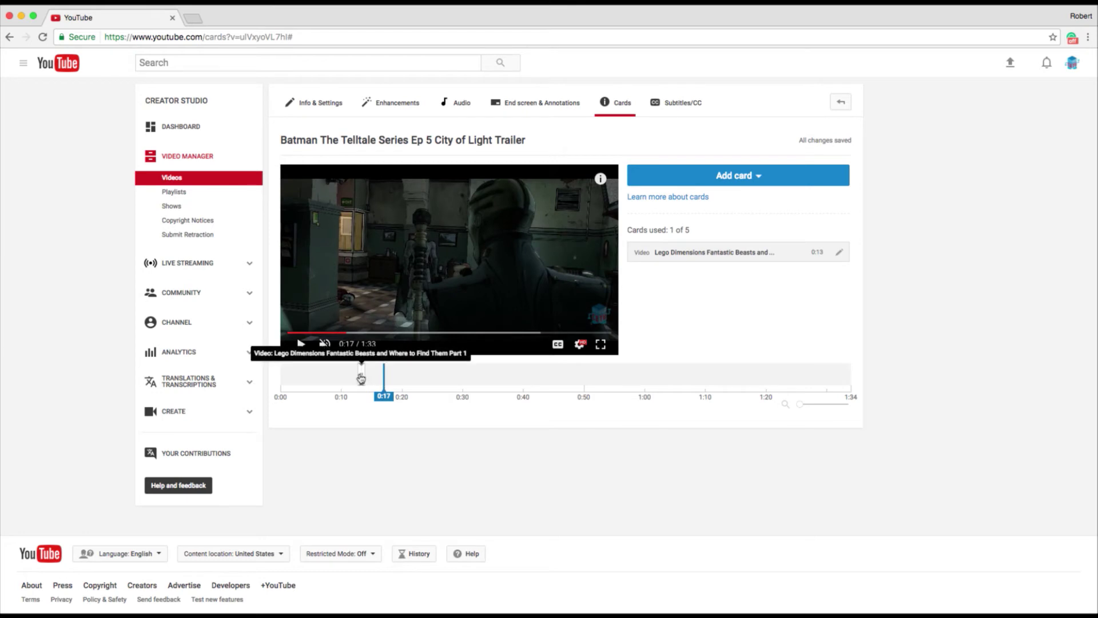
{"action": "left_click_drag", "start_coordinate": [383, 378], "coordinate": [383, 378]}
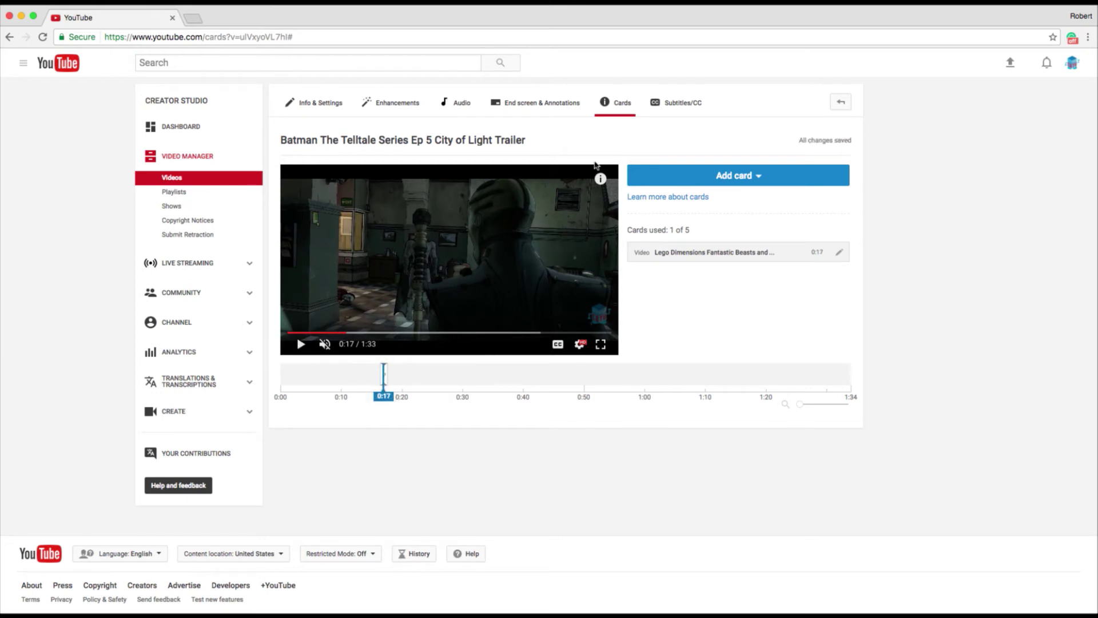
{"action": "mouse_move", "coordinate": [601, 181]}
{"action": "left_click", "coordinate": [601, 182]}
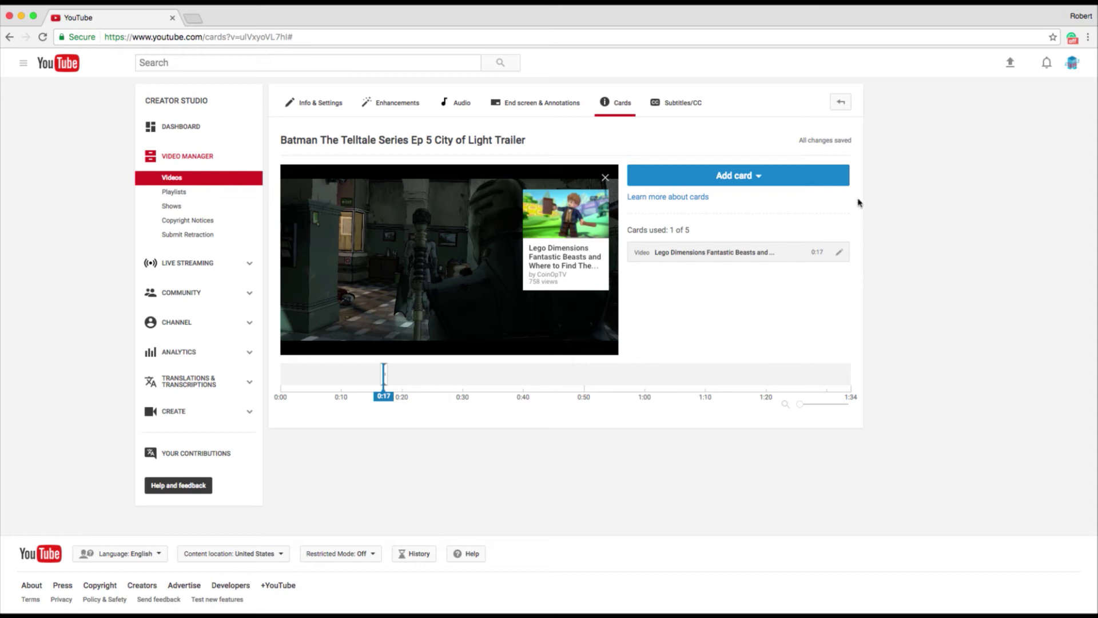
{"action": "mouse_move", "coordinate": [809, 147]}
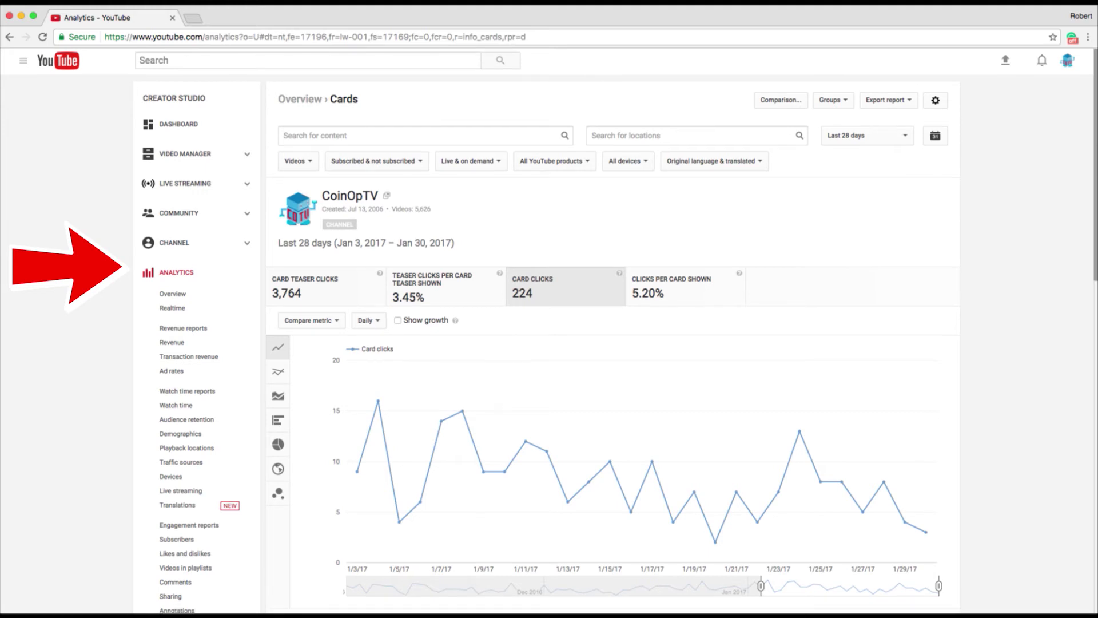
Review the channel's Cards report in Analytics, examining the daily card clicks chart and the per-card click table for the last 28 days.
{"action": "scroll", "coordinate": [549, 332], "scroll_direction": "down", "scroll_amount": 1}
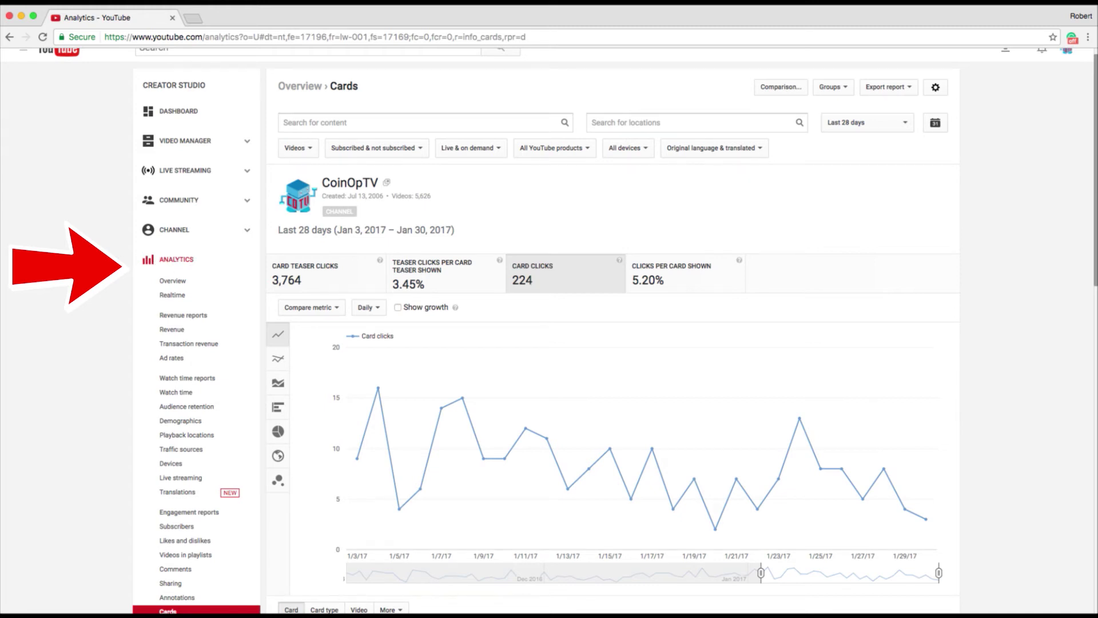
{"action": "scroll", "coordinate": [154, 269], "scroll_direction": "down", "scroll_amount": 5}
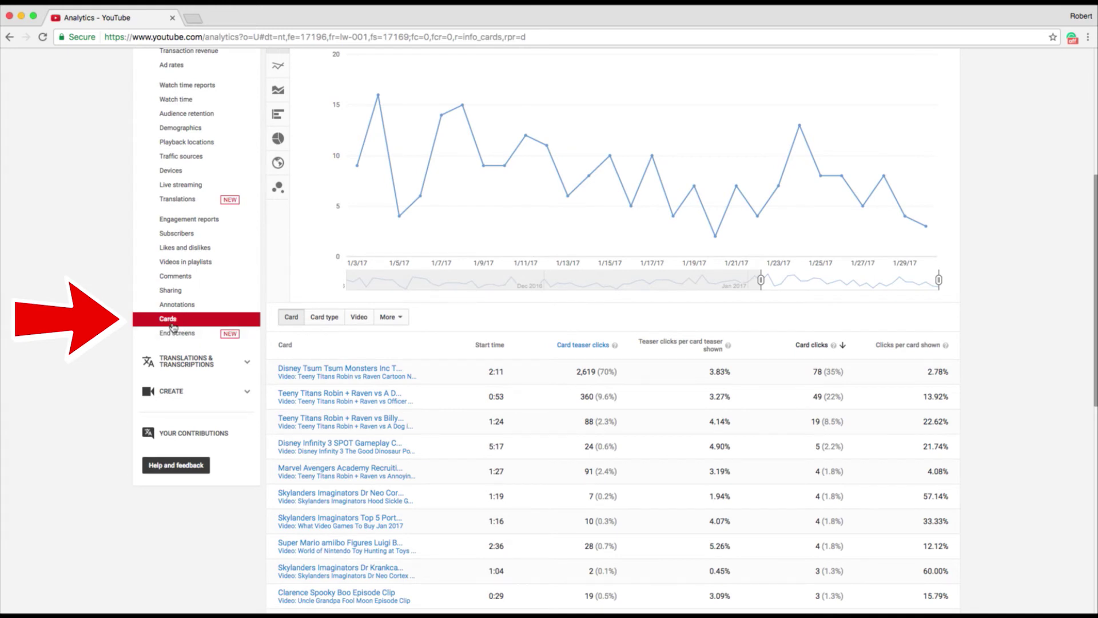
{"action": "scroll", "coordinate": [401, 352], "scroll_direction": "up", "scroll_amount": 3}
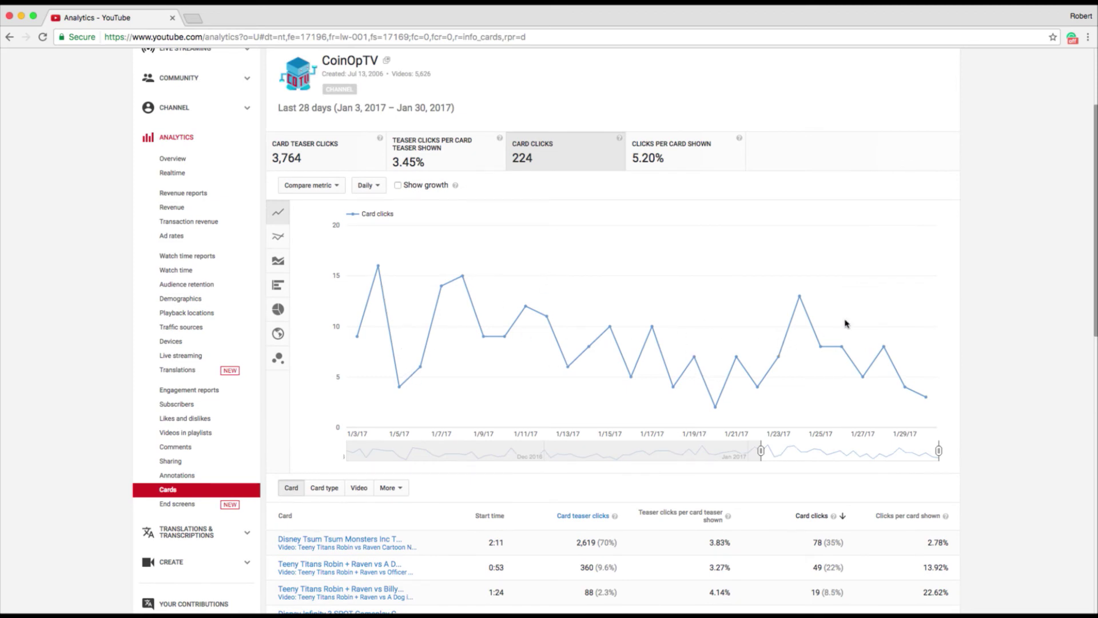
Examine the Cards report's summary metrics and the first rows of the card table, including the details of the top card's source video.
{"action": "scroll", "coordinate": [648, 294], "scroll_direction": "up", "scroll_amount": 1}
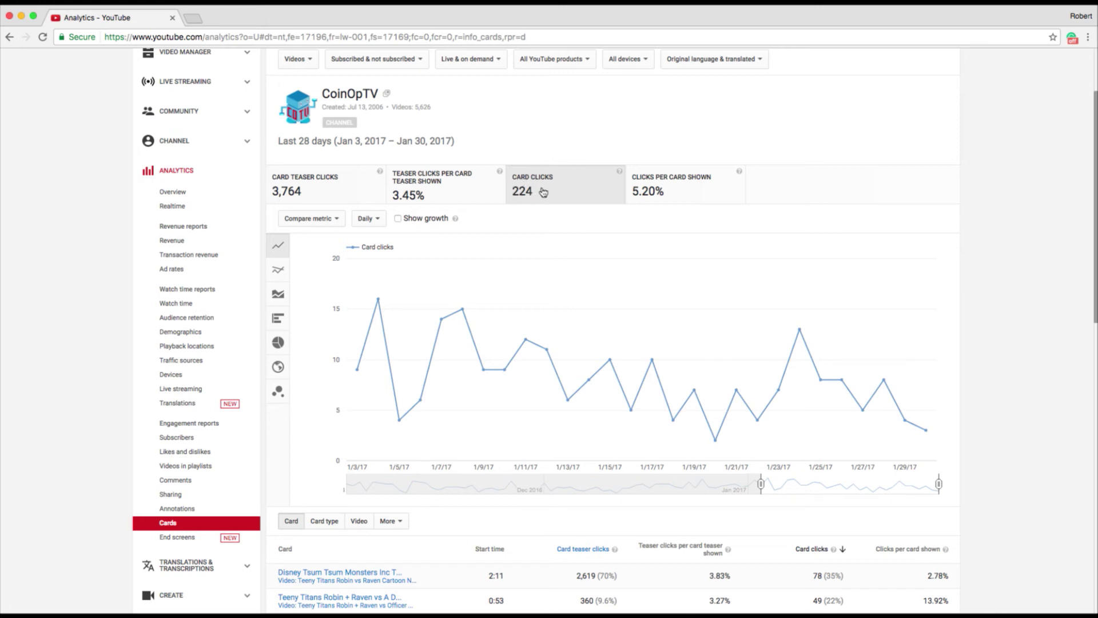
{"action": "scroll", "coordinate": [545, 191], "scroll_direction": "up", "scroll_amount": 2}
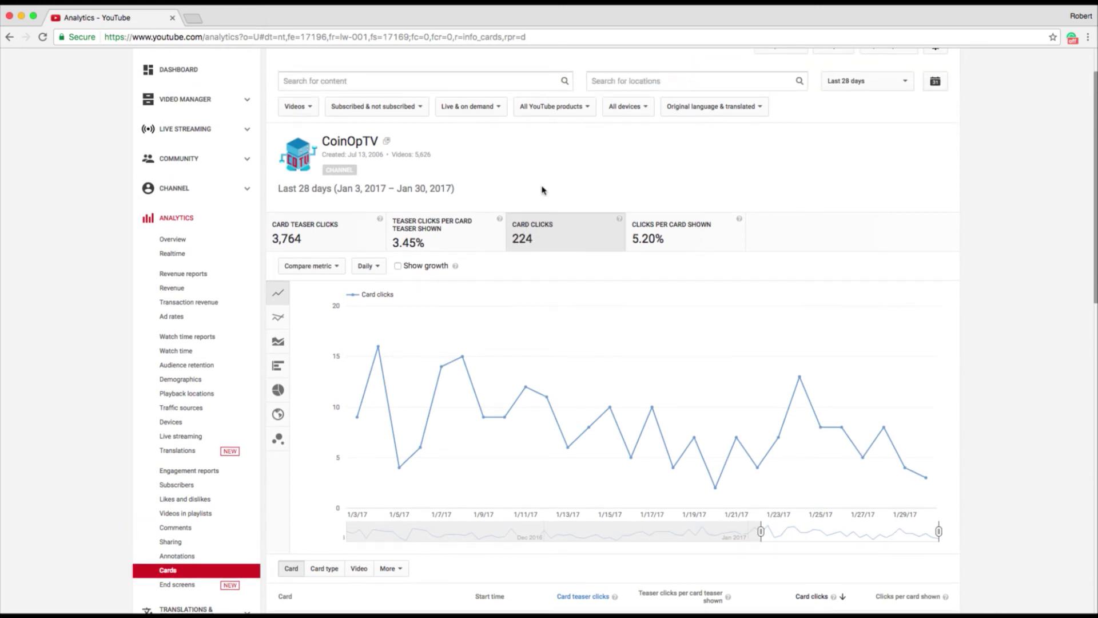
{"action": "scroll", "coordinate": [542, 190], "scroll_direction": "down", "scroll_amount": 4}
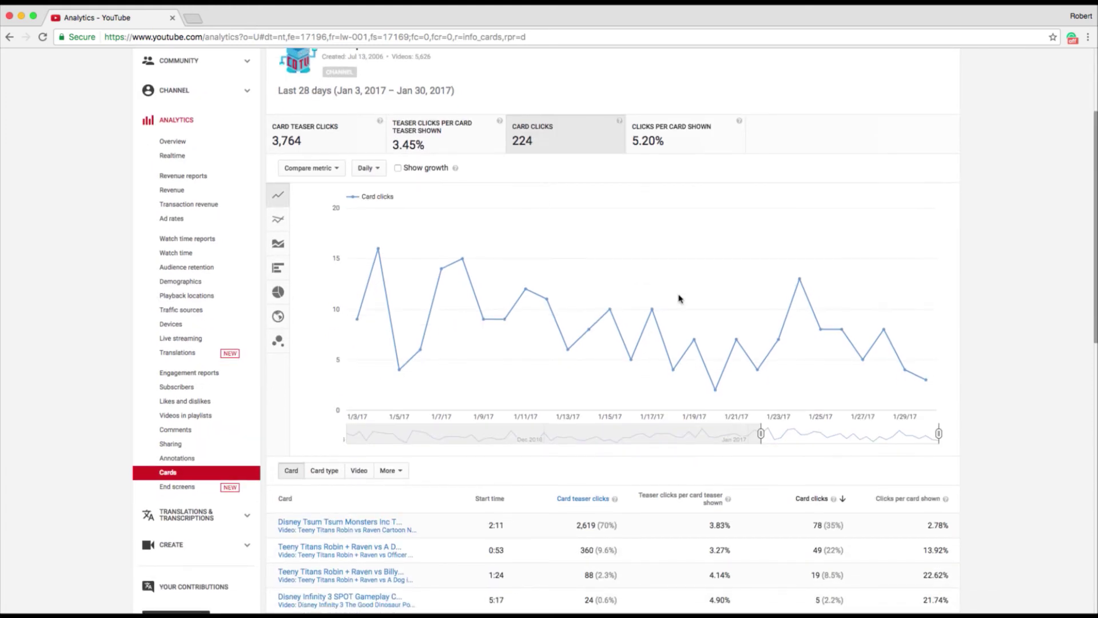
{"action": "mouse_move", "coordinate": [800, 282]}
{"action": "scroll", "coordinate": [902, 377], "scroll_direction": "down", "scroll_amount": 5}
{"action": "scroll", "coordinate": [902, 378], "scroll_direction": "down", "scroll_amount": 7}
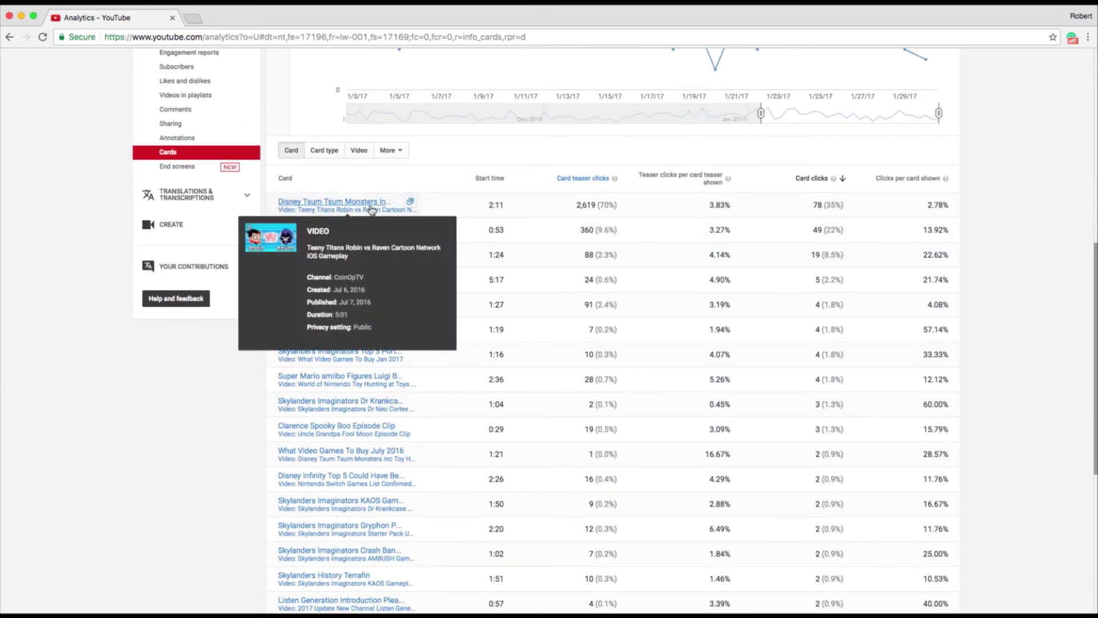
{"action": "mouse_move", "coordinate": [359, 229]}
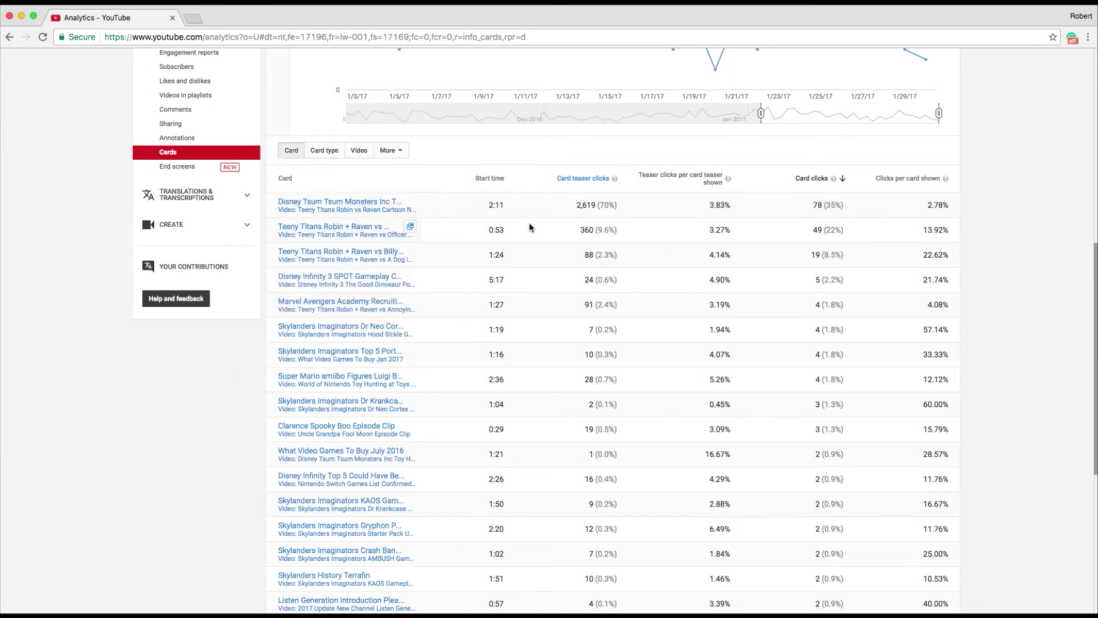
Open the End screens report in Analytics and examine the daily end screen element clicks from January 27 to January 30.
{"action": "scroll", "coordinate": [529, 227], "scroll_direction": "up", "scroll_amount": 4}
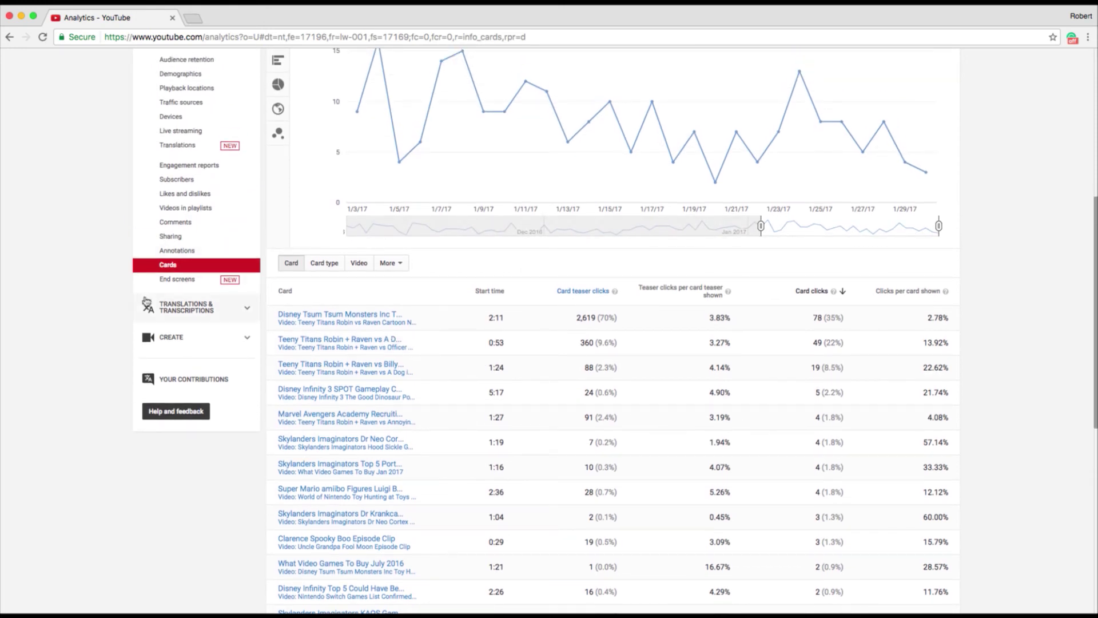
{"action": "left_click", "coordinate": [177, 279]}
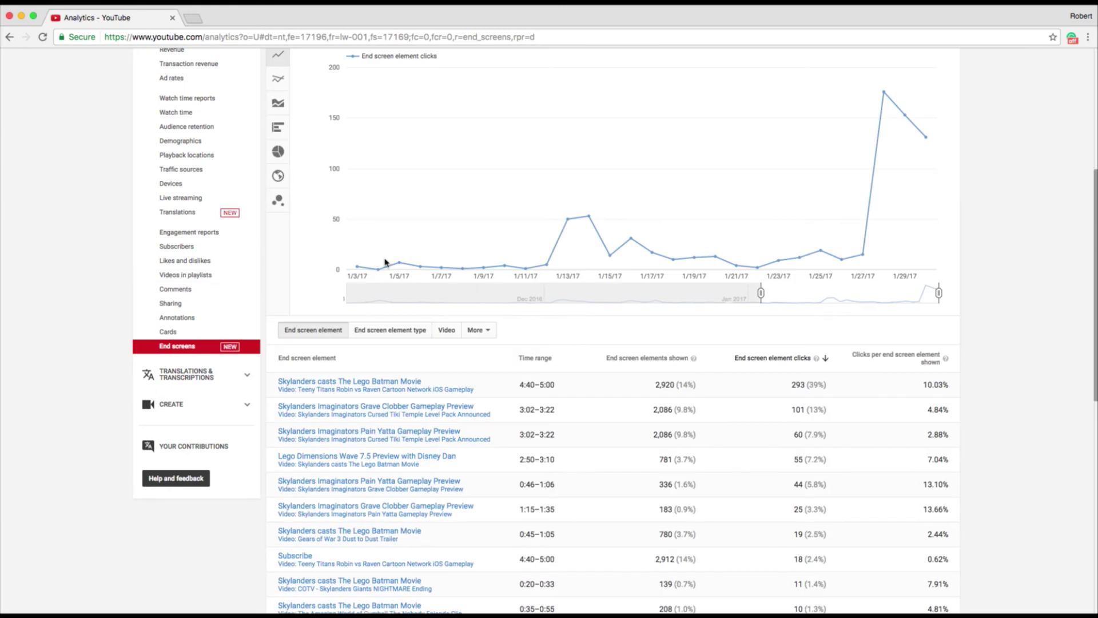
{"action": "scroll", "coordinate": [372, 262], "scroll_direction": "up", "scroll_amount": 1}
{"action": "mouse_move", "coordinate": [860, 313]}
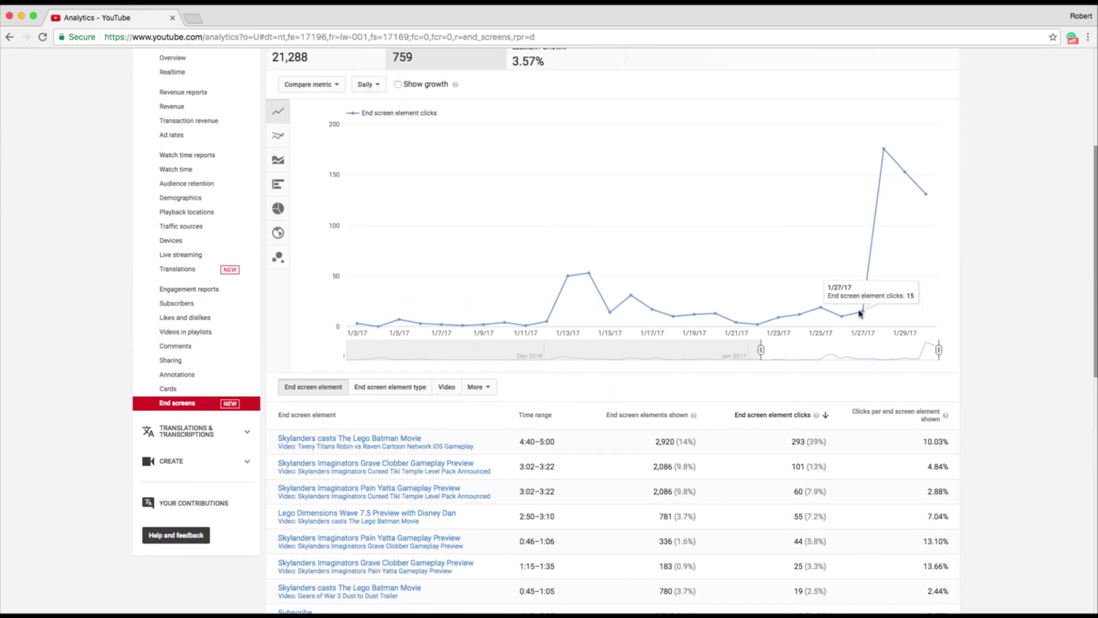
{"action": "mouse_move", "coordinate": [885, 149]}
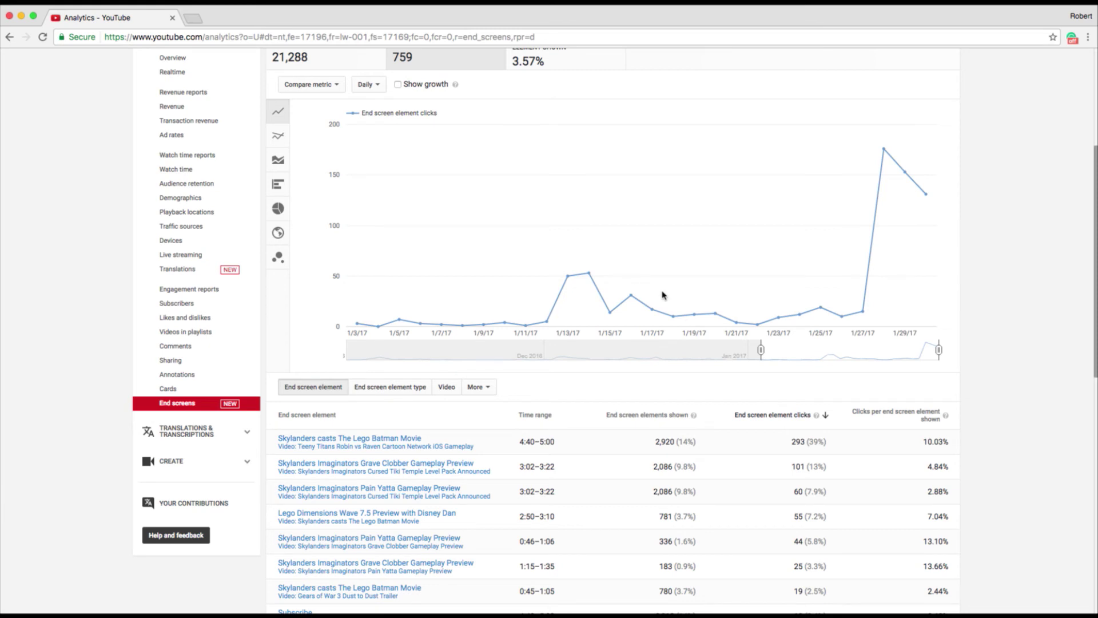
{"action": "mouse_move", "coordinate": [804, 320]}
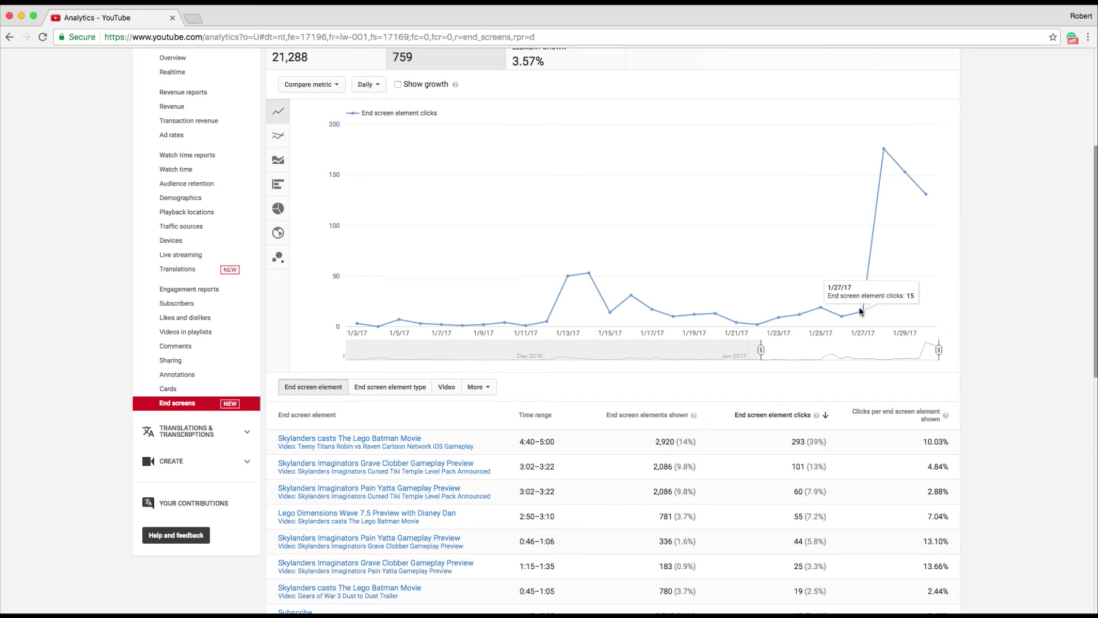
{"action": "mouse_move", "coordinate": [928, 195]}
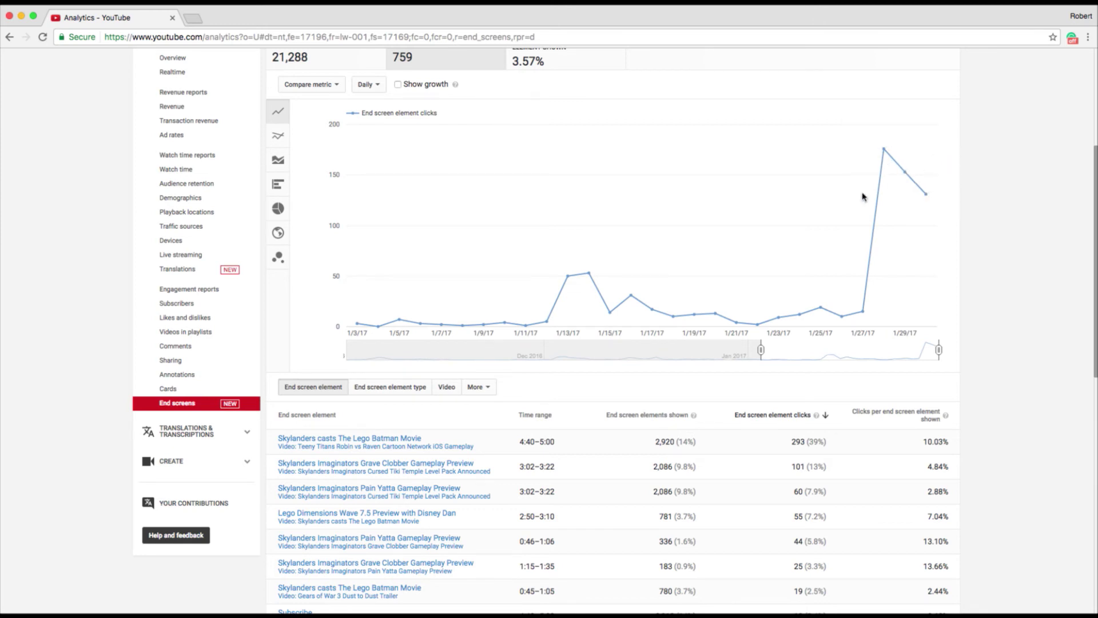
Compare the individual end screen elements by times shown and clicks, and relate them to the late-January clicks in the chart.
{"action": "scroll", "coordinate": [777, 195], "scroll_direction": "down", "scroll_amount": 1}
{"action": "scroll", "coordinate": [777, 194], "scroll_direction": "down", "scroll_amount": 6}
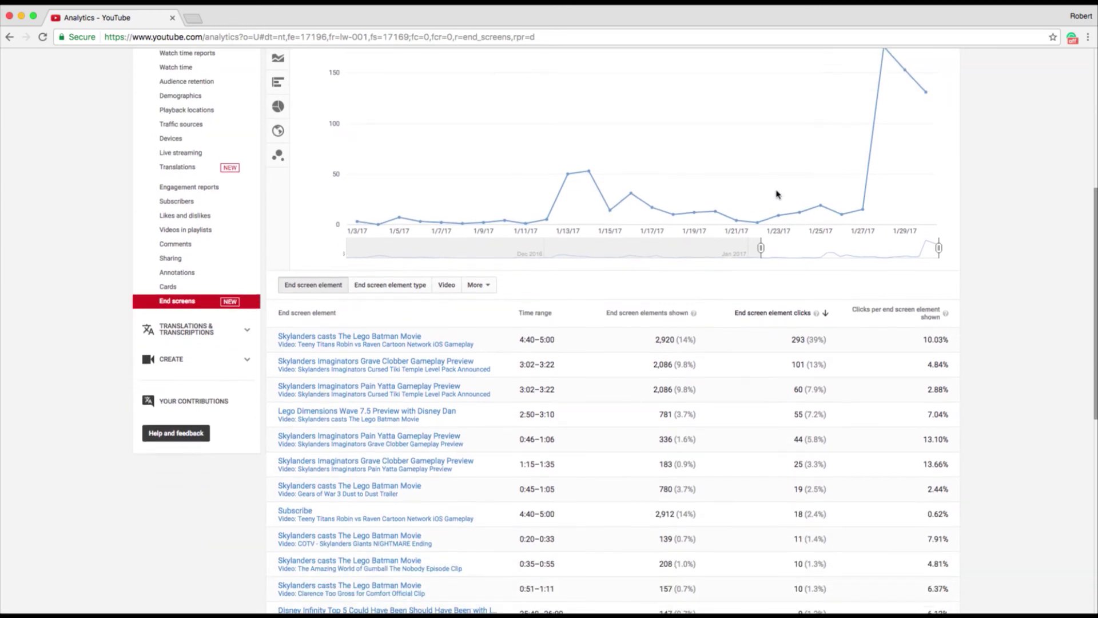
{"action": "mouse_move", "coordinate": [380, 281]}
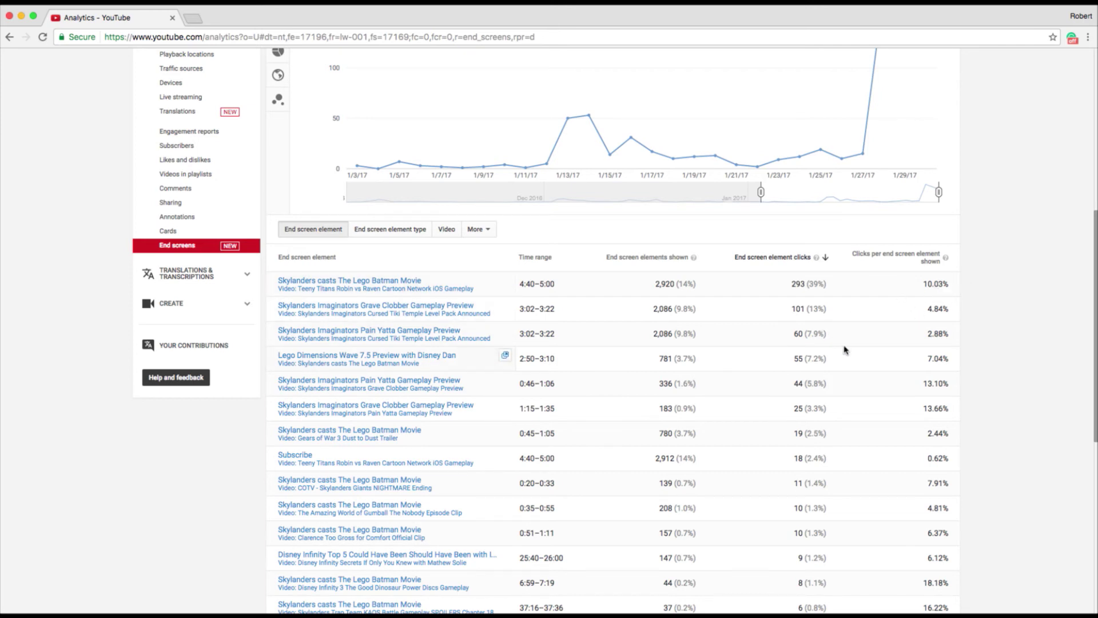
{"action": "scroll", "coordinate": [844, 350], "scroll_direction": "up", "scroll_amount": 5}
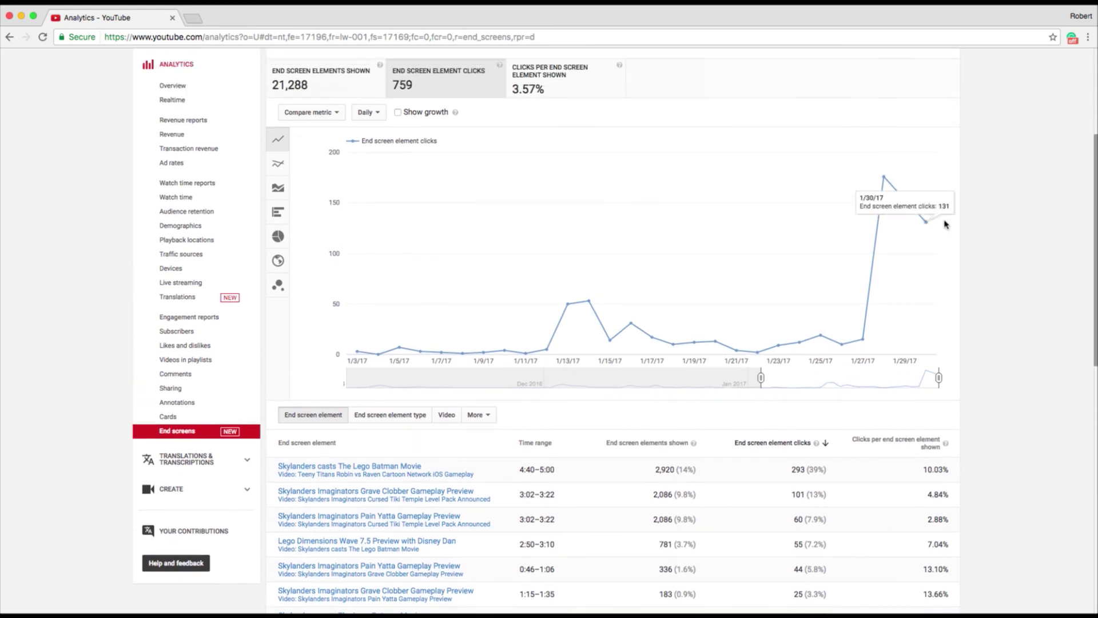
{"action": "scroll", "coordinate": [990, 240], "scroll_direction": "up", "scroll_amount": 1}
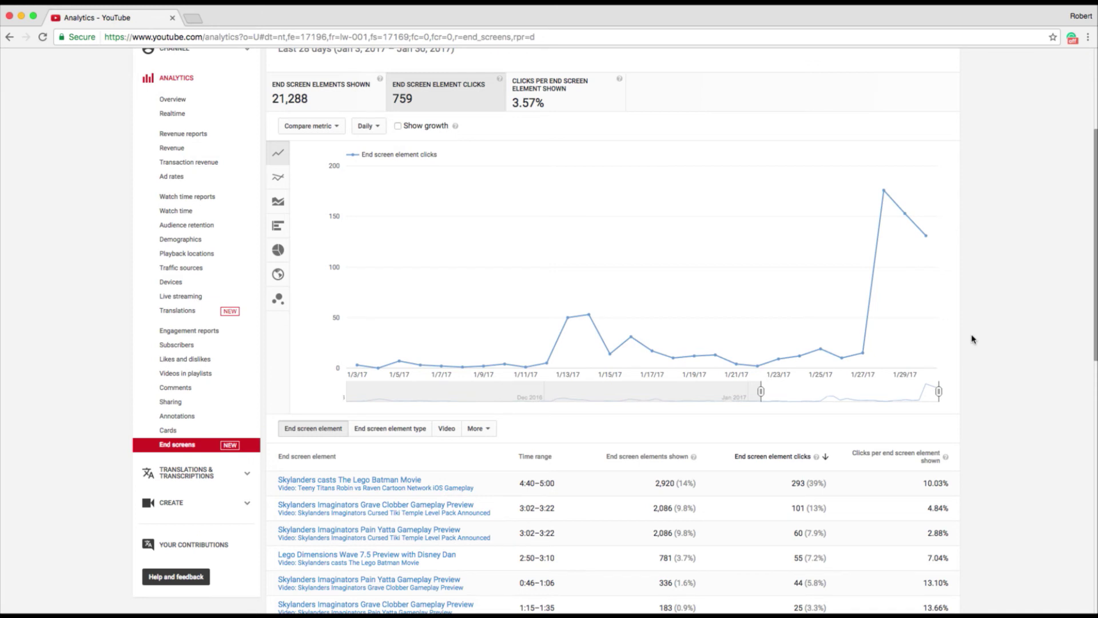
{"action": "scroll", "coordinate": [973, 339], "scroll_direction": "up", "scroll_amount": 2}
{"action": "scroll", "coordinate": [972, 339], "scroll_direction": "down", "scroll_amount": 2}
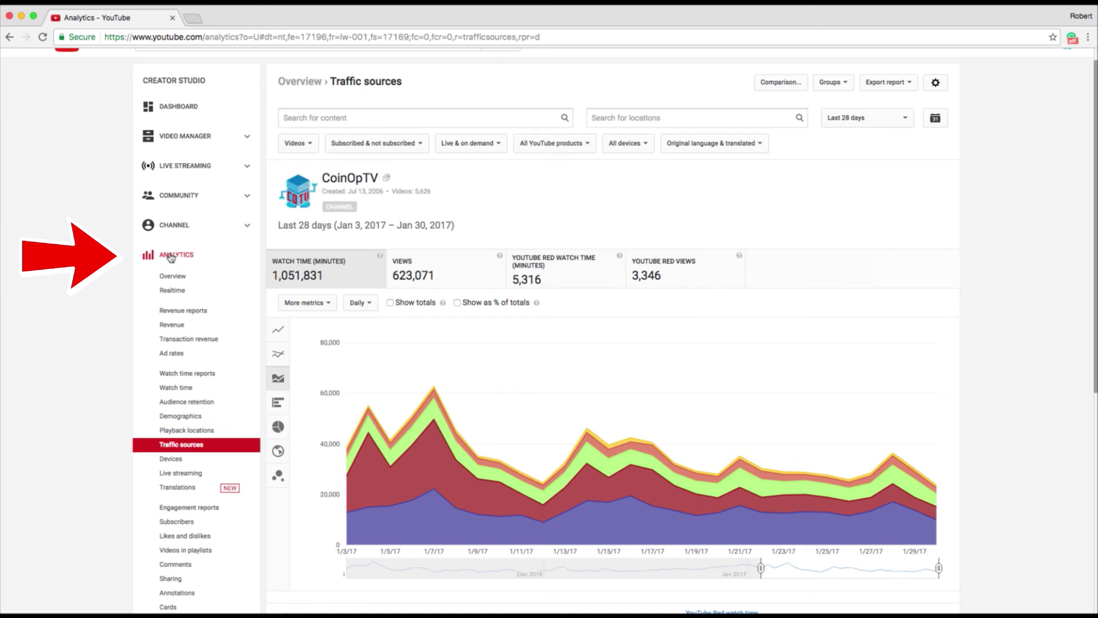
Review the Traffic sources report, examining the daily watch time chart and the table of sources by watch time and views.
{"action": "scroll", "coordinate": [38, 392], "scroll_direction": "down", "scroll_amount": 1}
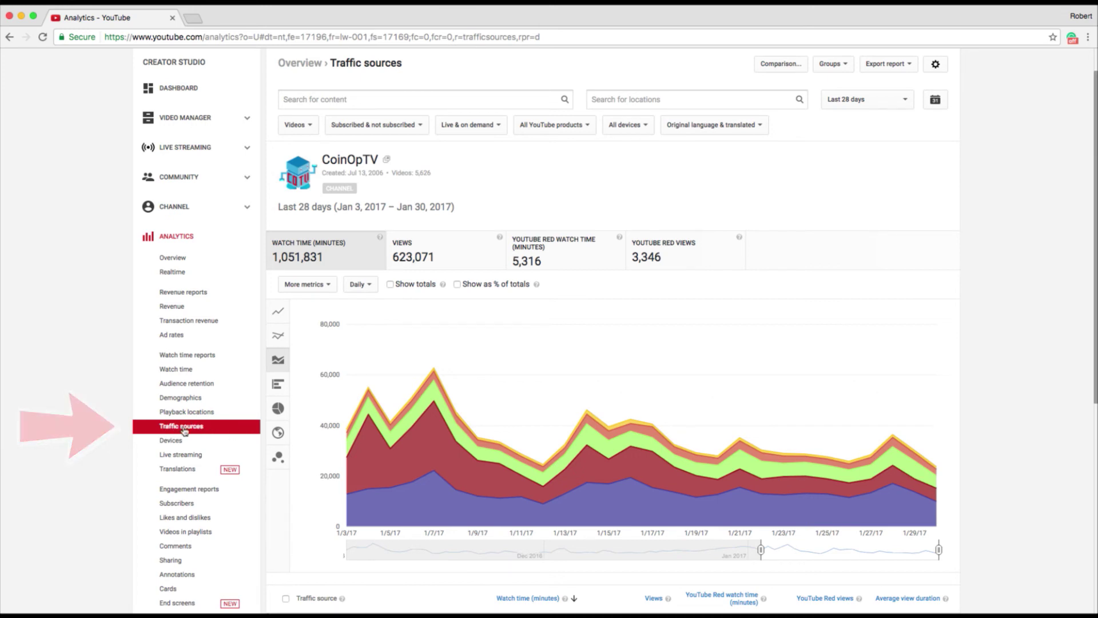
{"action": "scroll", "coordinate": [165, 428], "scroll_direction": "down", "scroll_amount": 2}
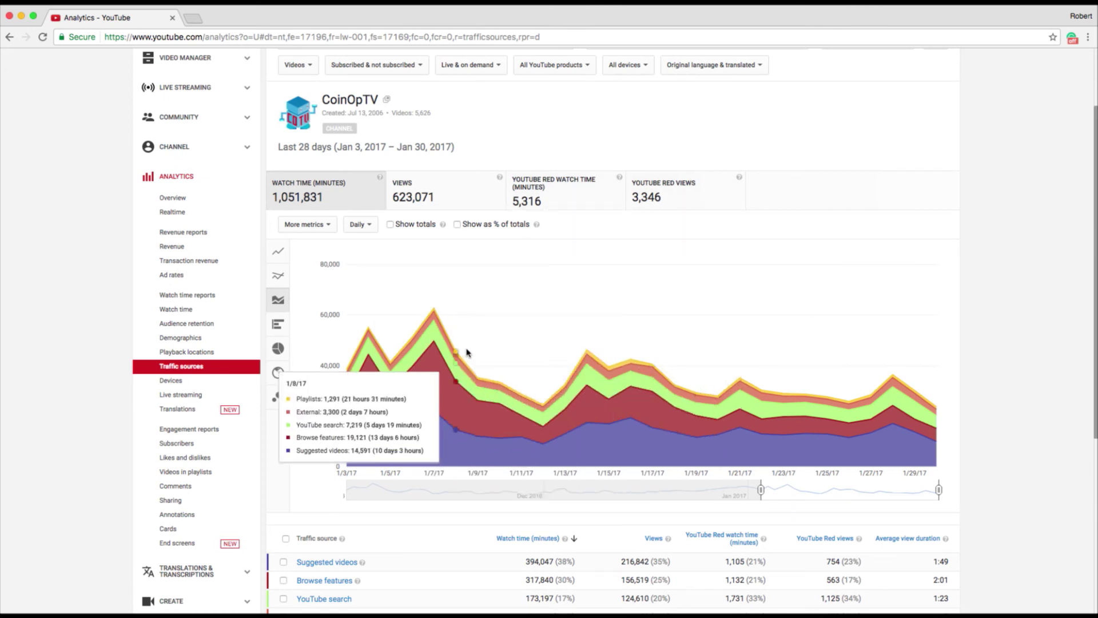
{"action": "scroll", "coordinate": [526, 299], "scroll_direction": "down", "scroll_amount": 1}
{"action": "scroll", "coordinate": [526, 300], "scroll_direction": "down", "scroll_amount": 5}
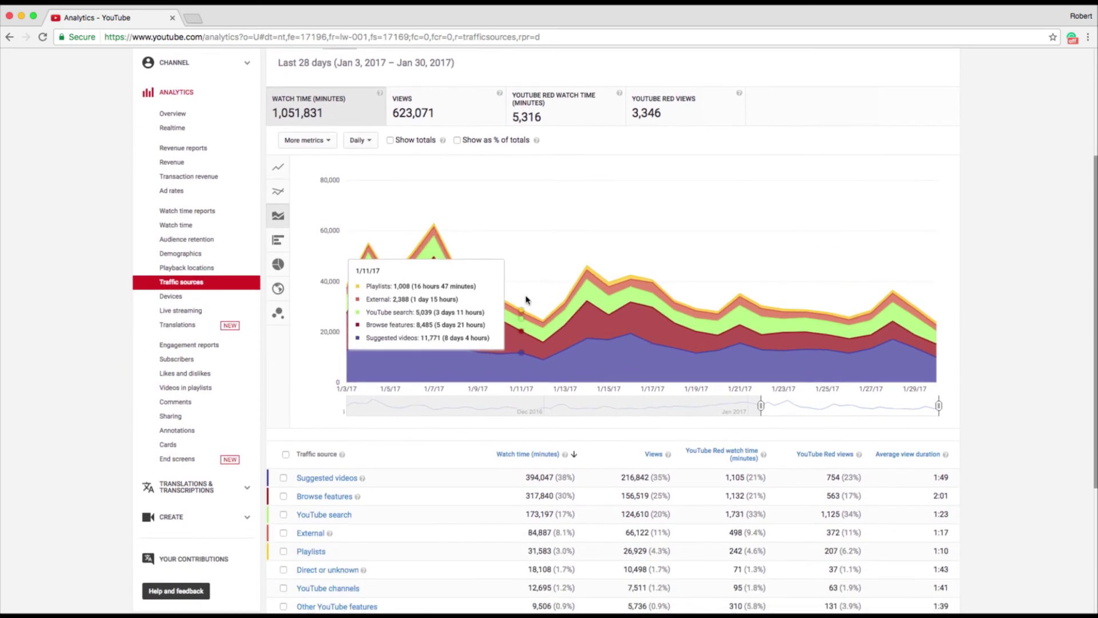
{"action": "scroll", "coordinate": [525, 303], "scroll_direction": "down", "scroll_amount": 1}
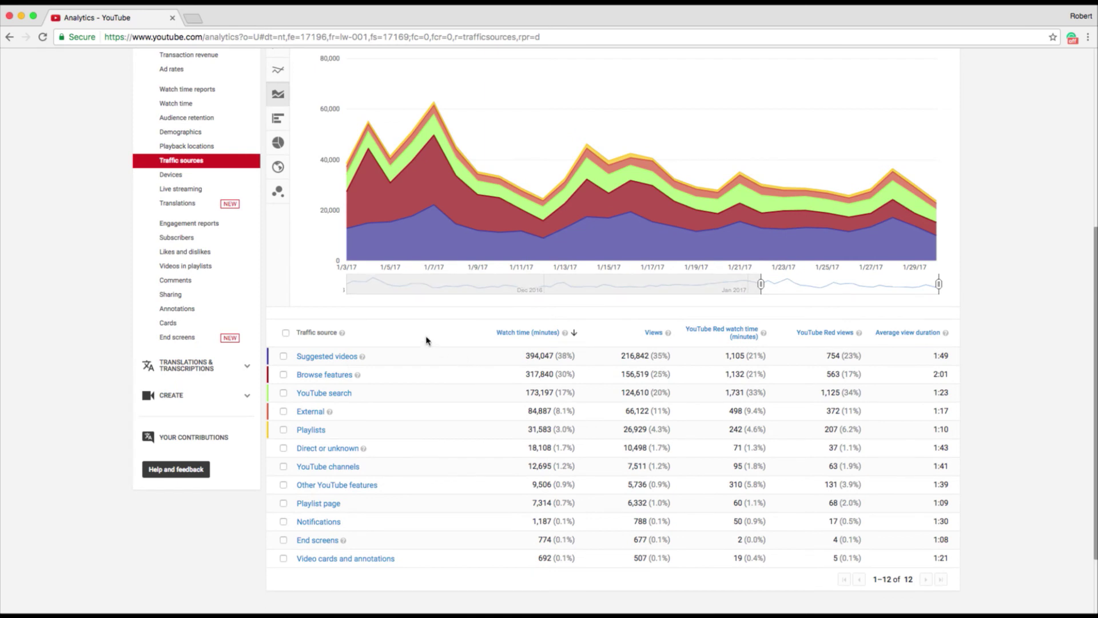
{"action": "scroll", "coordinate": [426, 341], "scroll_direction": "down", "scroll_amount": 1}
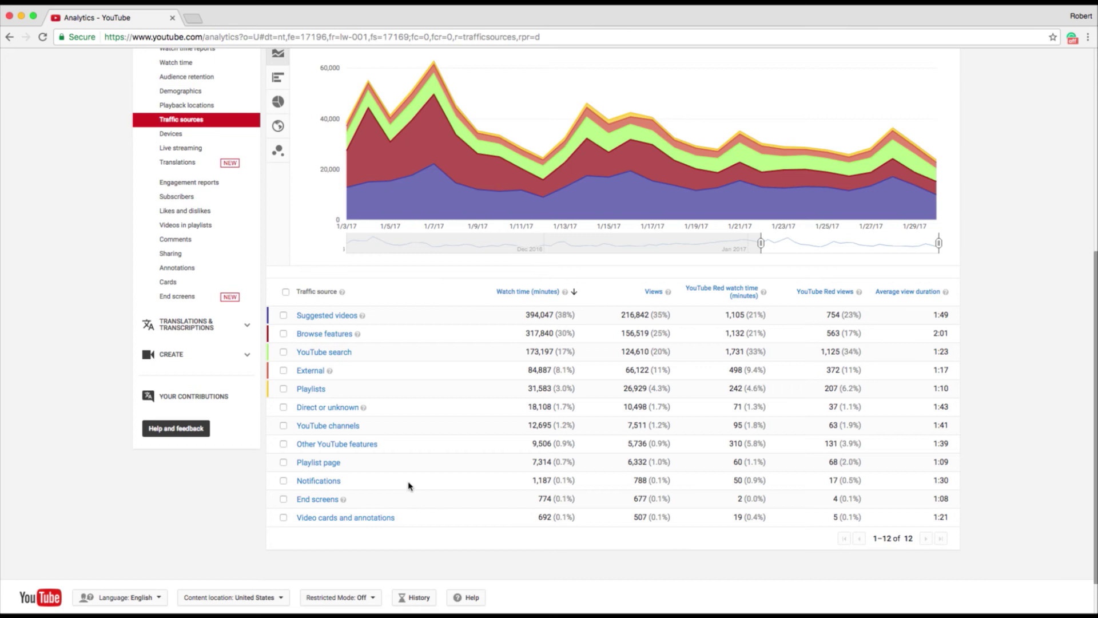
{"action": "scroll", "coordinate": [409, 485], "scroll_direction": "up", "scroll_amount": 1}
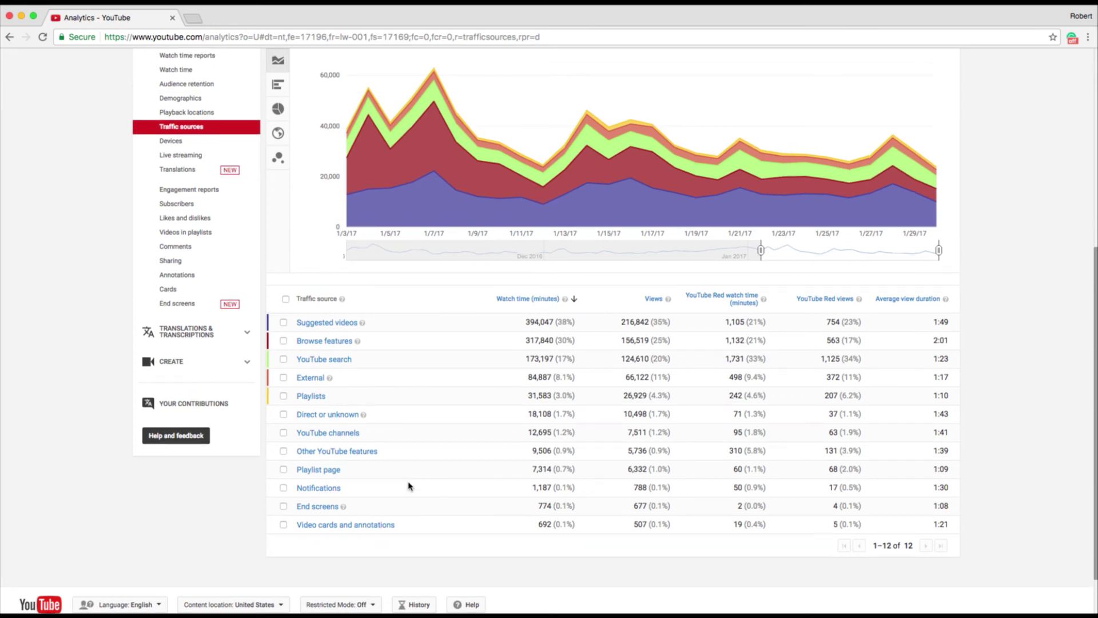
Drill into the YouTube search traffic source and examine the viewer search terms ranked by watch time.
{"action": "left_click", "coordinate": [337, 362]}
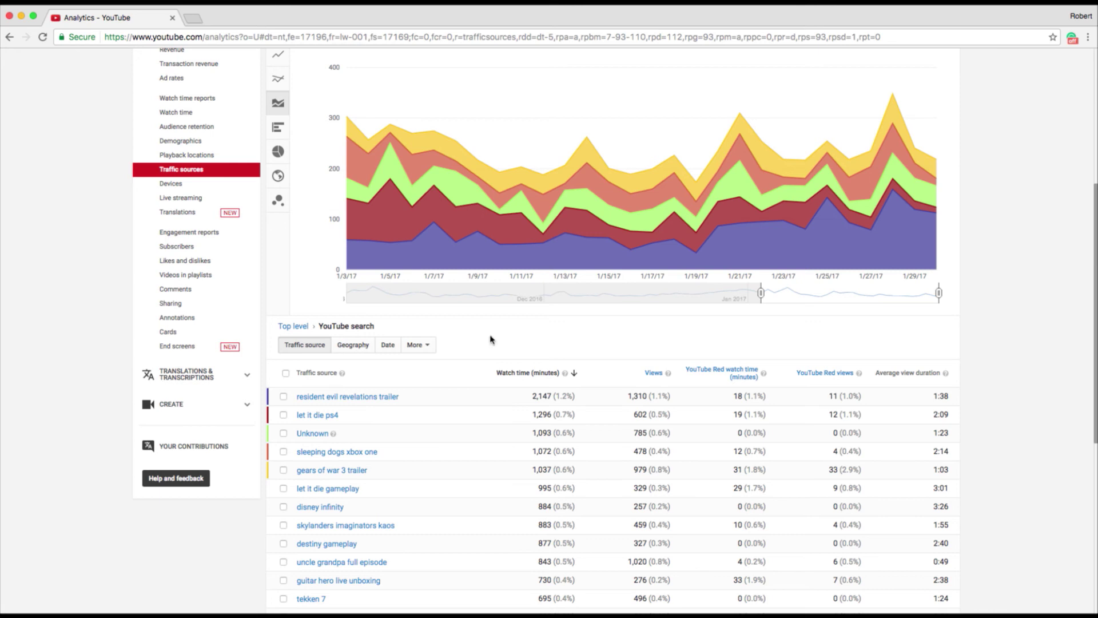
{"action": "scroll", "coordinate": [426, 384], "scroll_direction": "down", "scroll_amount": 1}
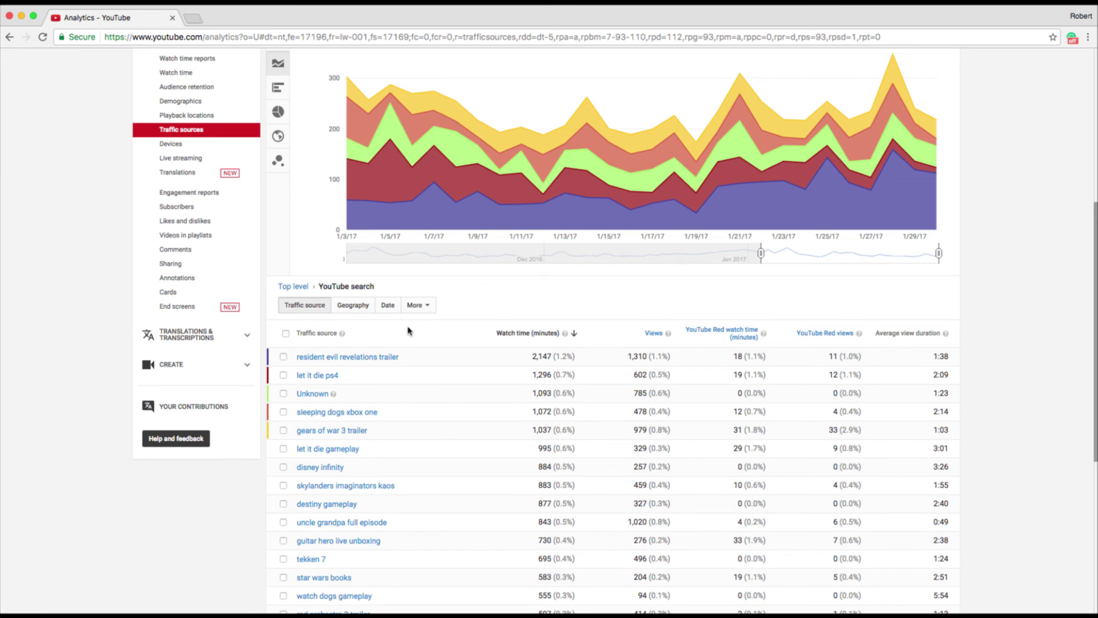
{"action": "scroll", "coordinate": [408, 330], "scroll_direction": "down", "scroll_amount": 1}
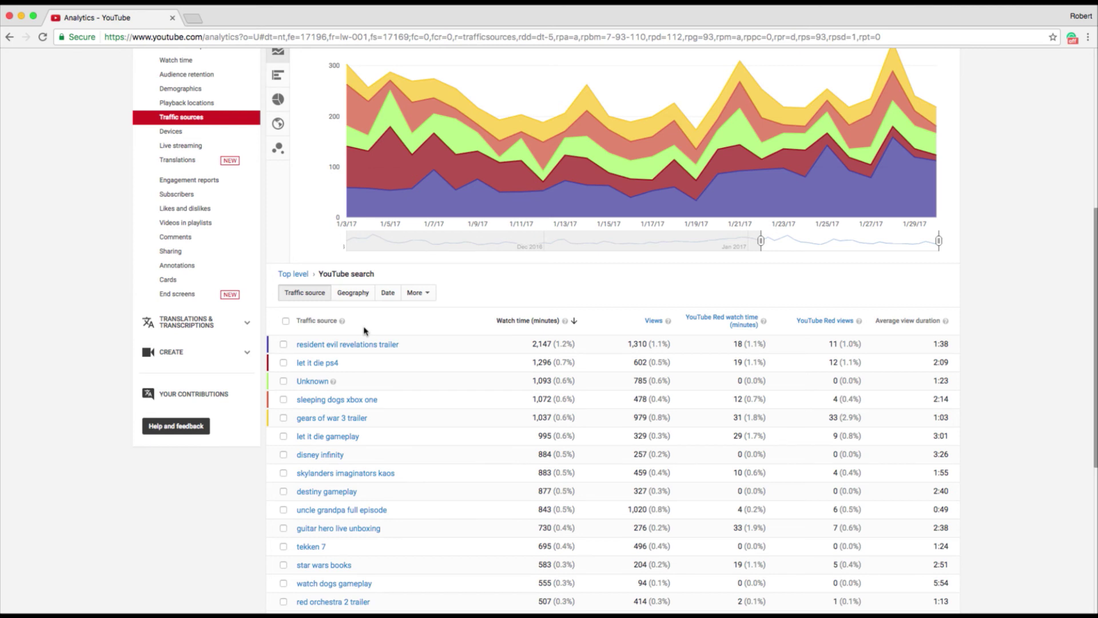
{"action": "scroll", "coordinate": [407, 326], "scroll_direction": "down", "scroll_amount": 3}
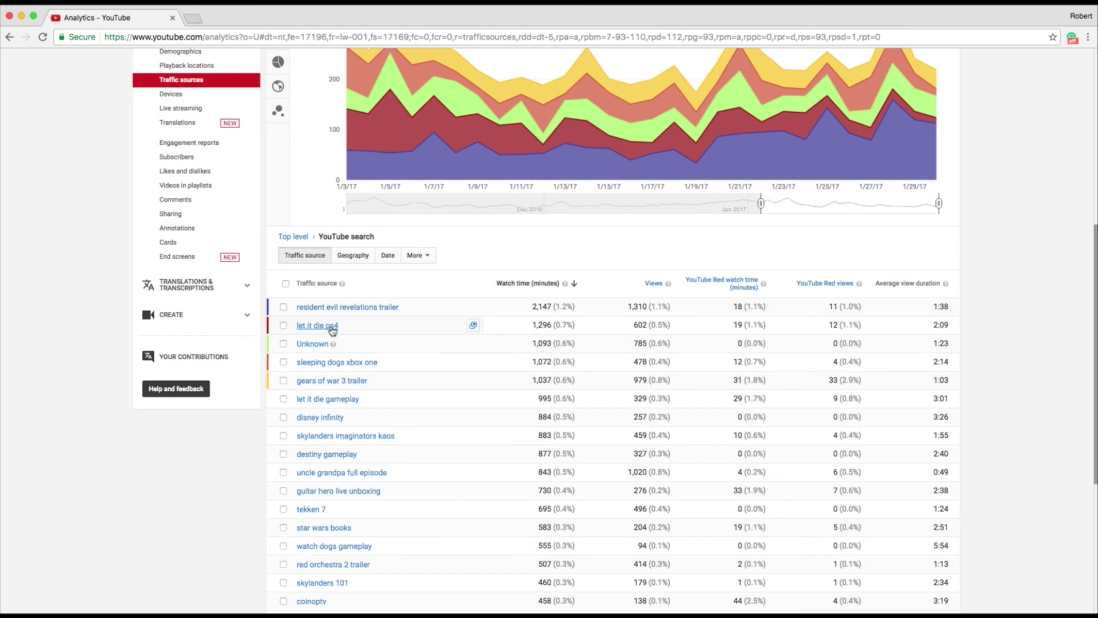
{"action": "scroll", "coordinate": [388, 326], "scroll_direction": "down", "scroll_amount": 5}
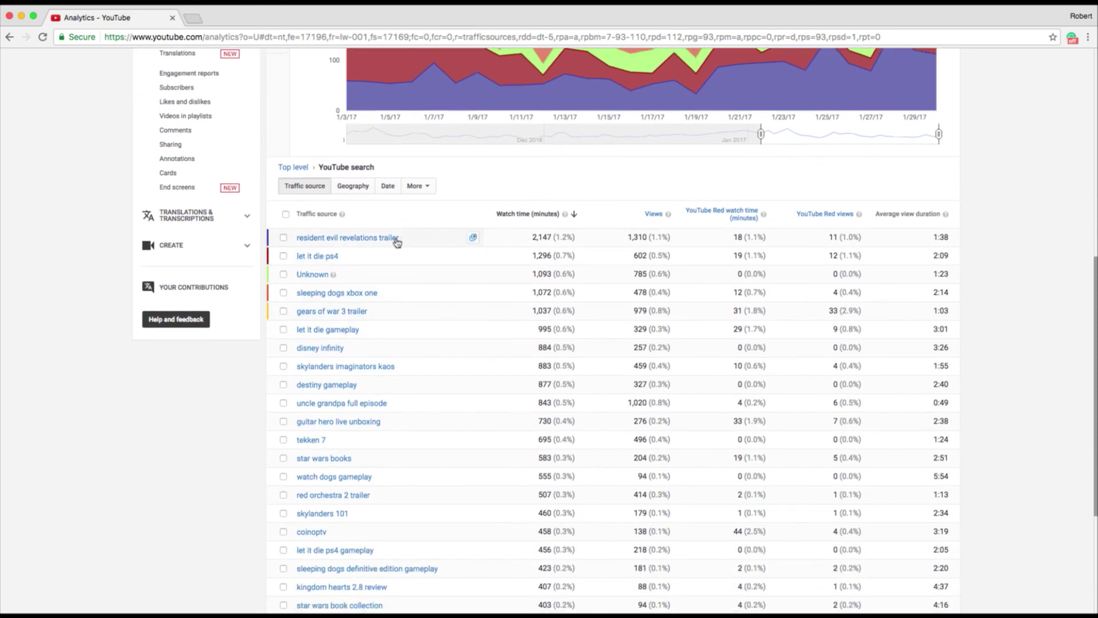
{"action": "scroll", "coordinate": [404, 277], "scroll_direction": "down", "scroll_amount": 2}
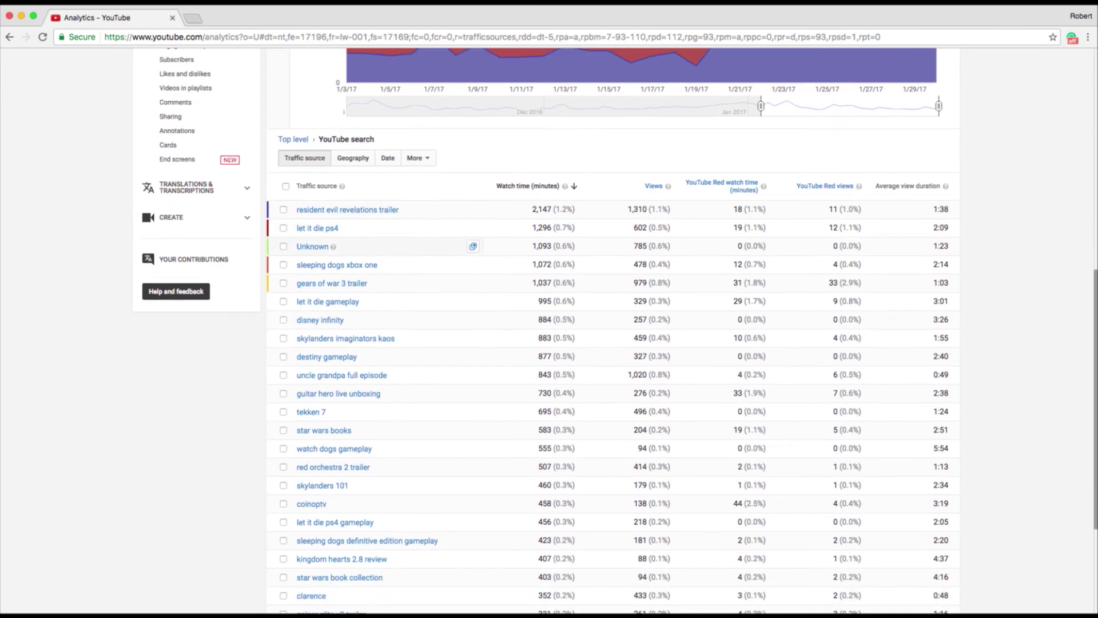
{"action": "scroll", "coordinate": [404, 280], "scroll_direction": "down", "scroll_amount": 1}
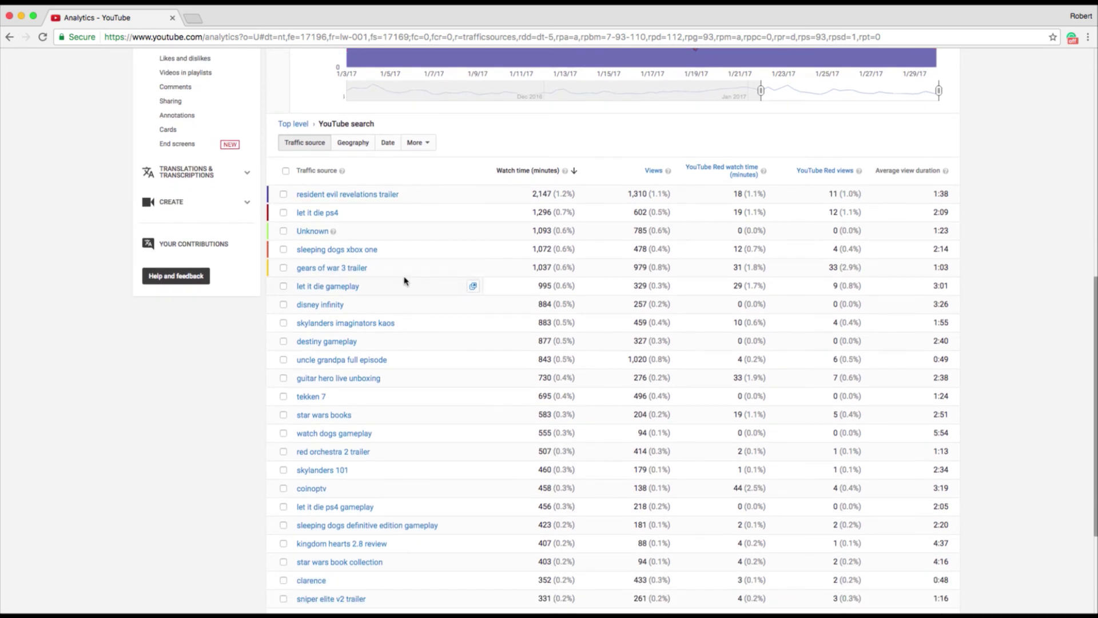
{"action": "scroll", "coordinate": [405, 280], "scroll_direction": "down", "scroll_amount": 1}
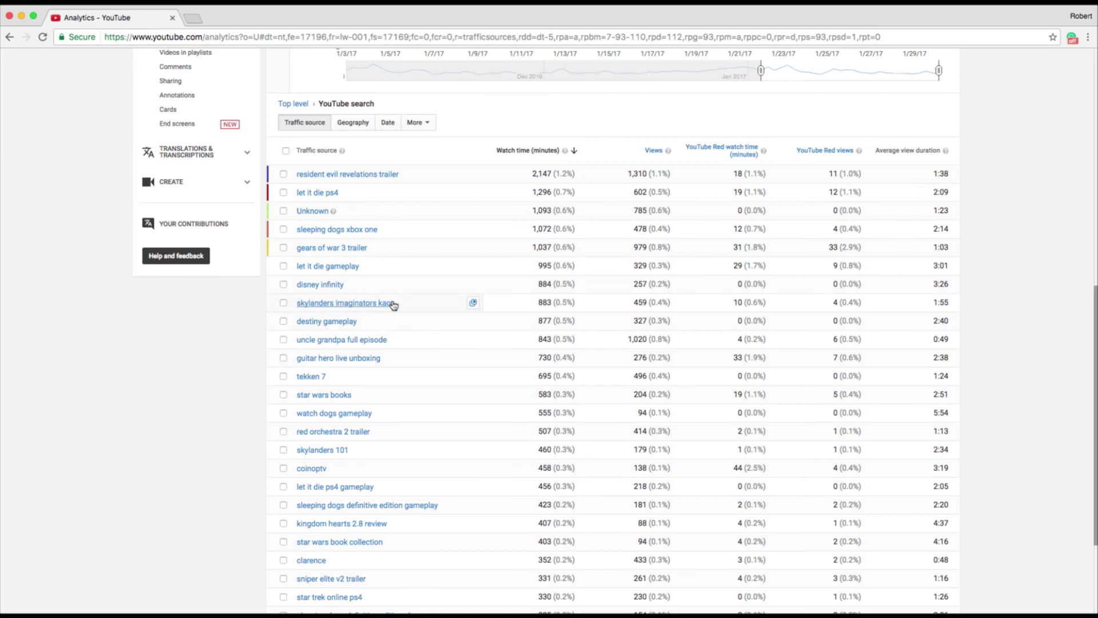
{"action": "scroll", "coordinate": [394, 304], "scroll_direction": "down", "scroll_amount": 2}
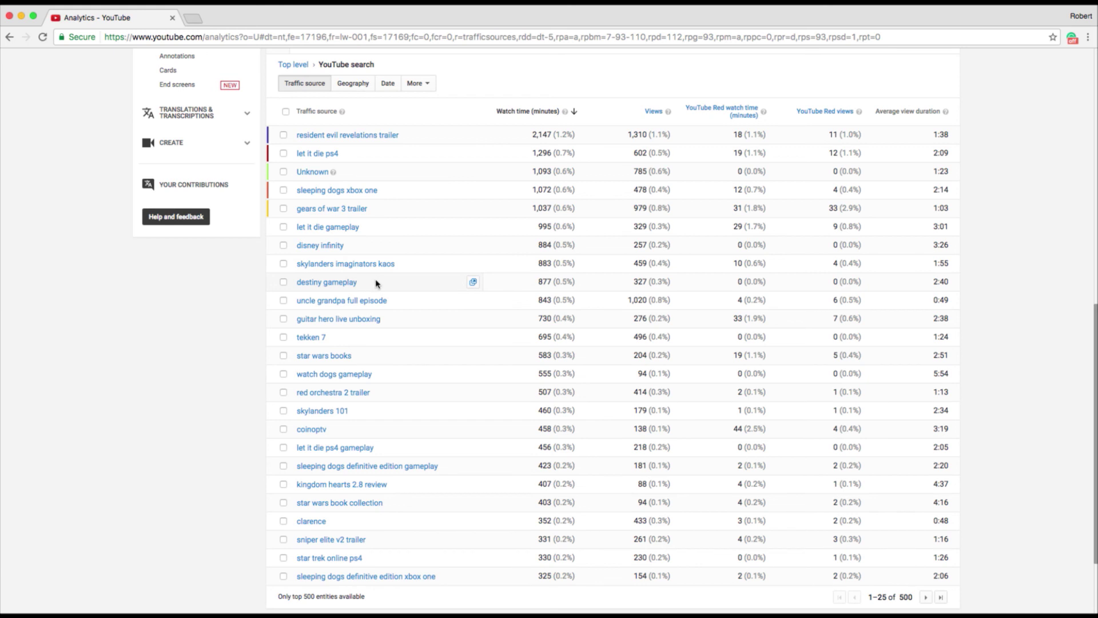
{"action": "scroll", "coordinate": [376, 283], "scroll_direction": "down", "scroll_amount": 1}
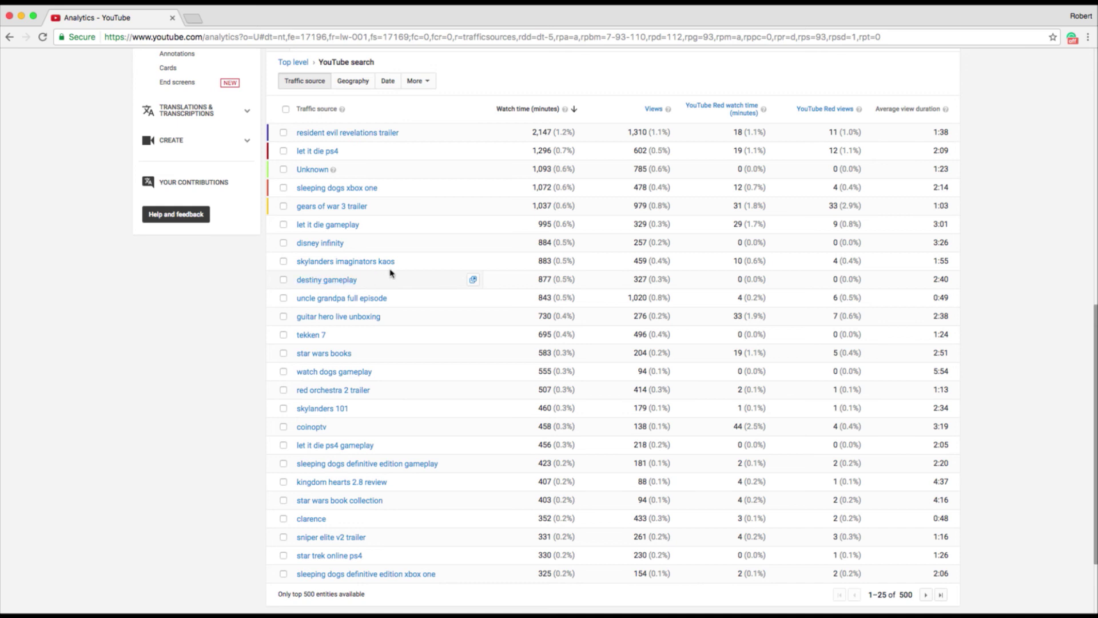
{"action": "scroll", "coordinate": [391, 272], "scroll_direction": "up", "scroll_amount": 1}
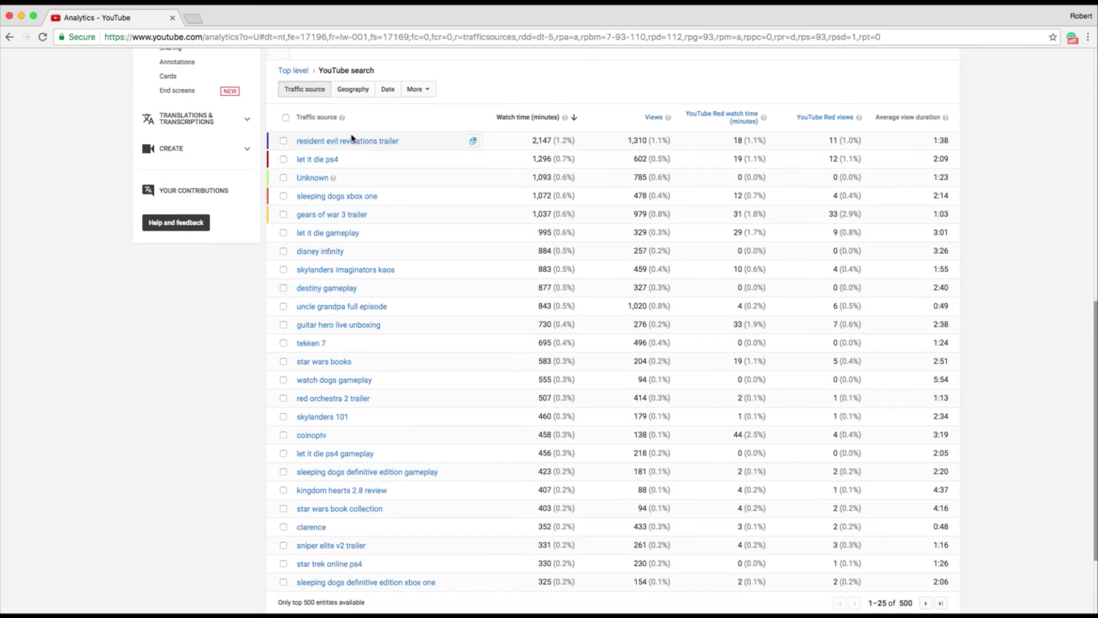
{"action": "scroll", "coordinate": [402, 183], "scroll_direction": "down", "scroll_amount": 1}
{"action": "scroll", "coordinate": [402, 182], "scroll_direction": "down", "scroll_amount": 3}
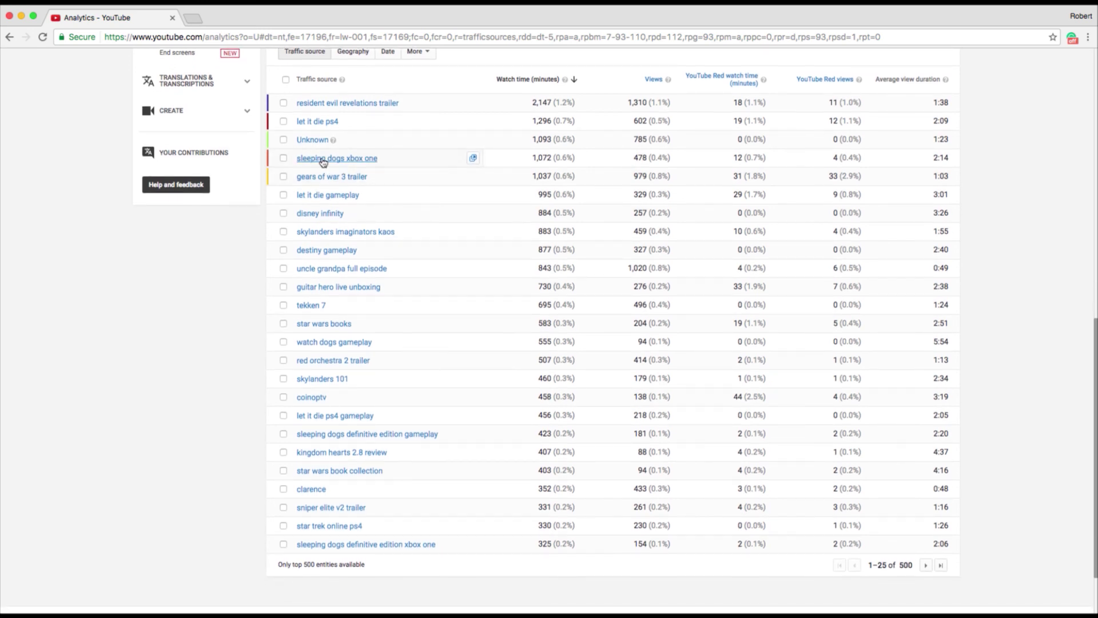
{"action": "scroll", "coordinate": [323, 162], "scroll_direction": "down", "scroll_amount": 3}
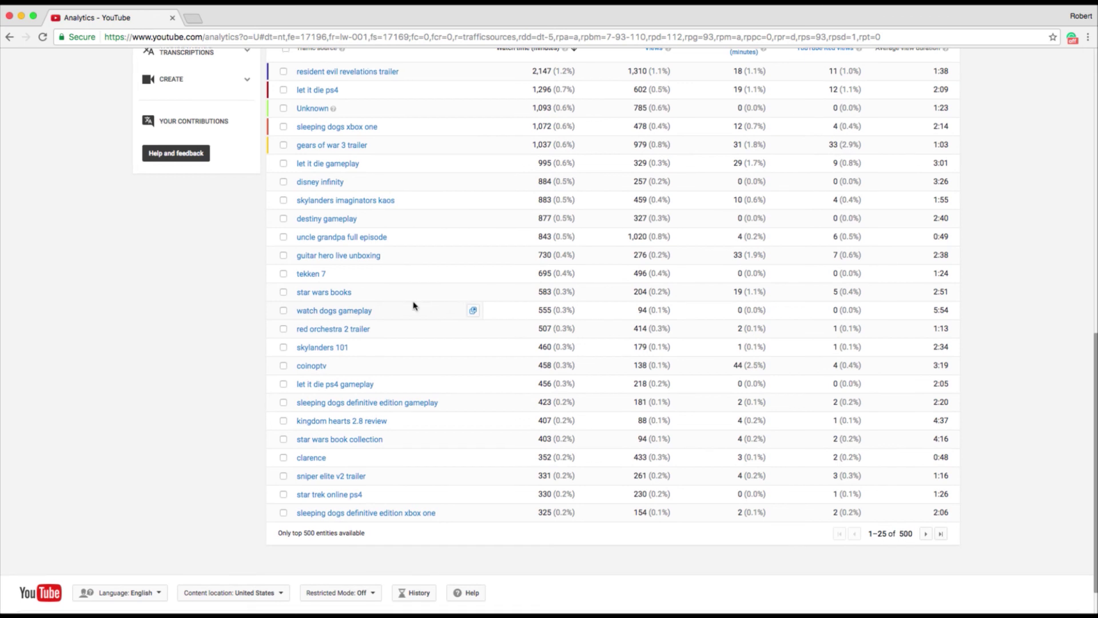
Read the YouTube search terms through to the end of the first page, and check the daily watch time chart for early January.
{"action": "scroll", "coordinate": [412, 309], "scroll_direction": "down", "scroll_amount": 3}
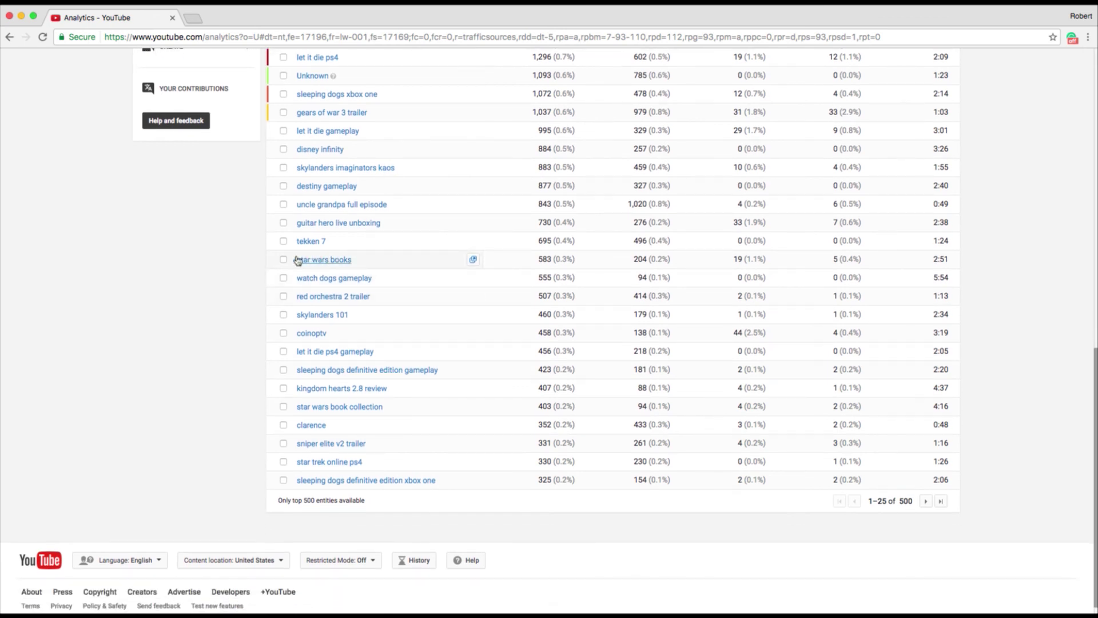
{"action": "scroll", "coordinate": [319, 262], "scroll_direction": "down", "scroll_amount": 1}
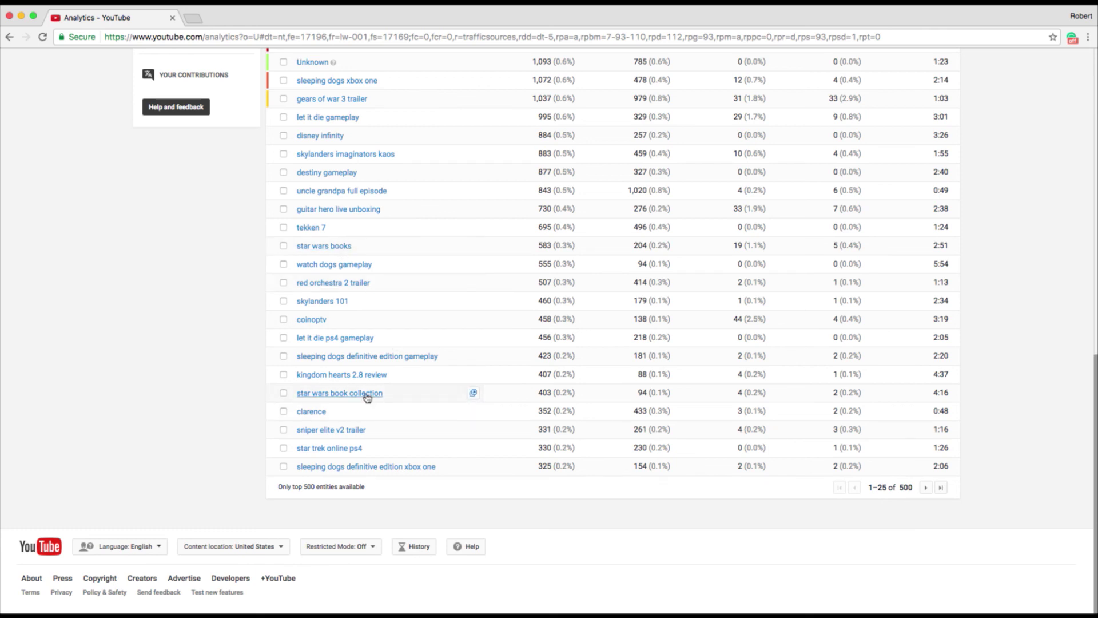
{"action": "scroll", "coordinate": [366, 397], "scroll_direction": "up", "scroll_amount": 5}
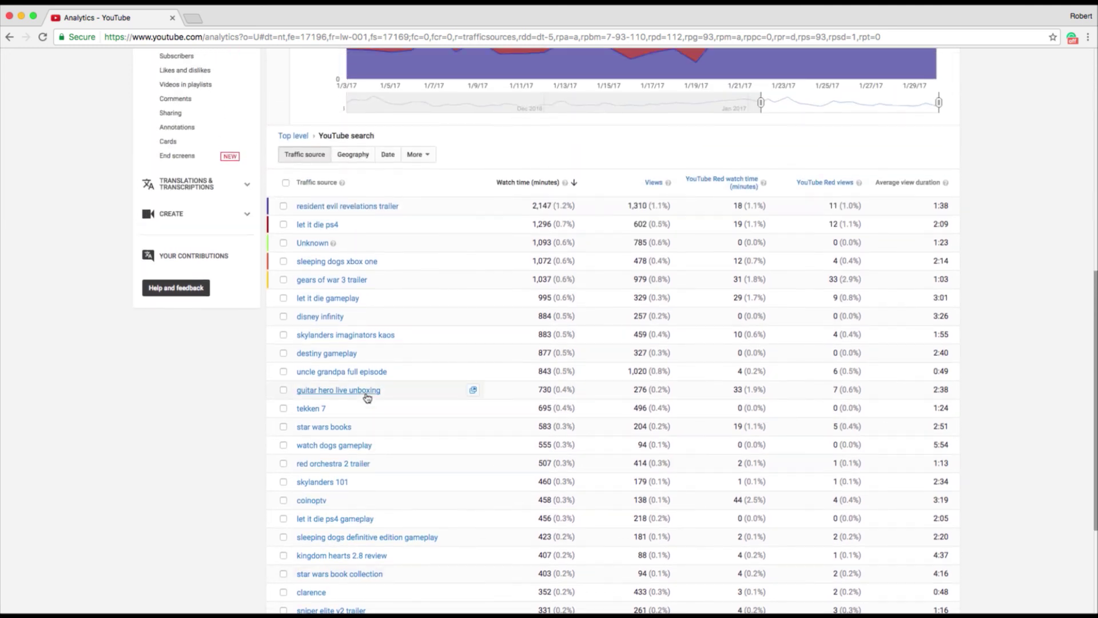
{"action": "scroll", "coordinate": [367, 397], "scroll_direction": "up", "scroll_amount": 4}
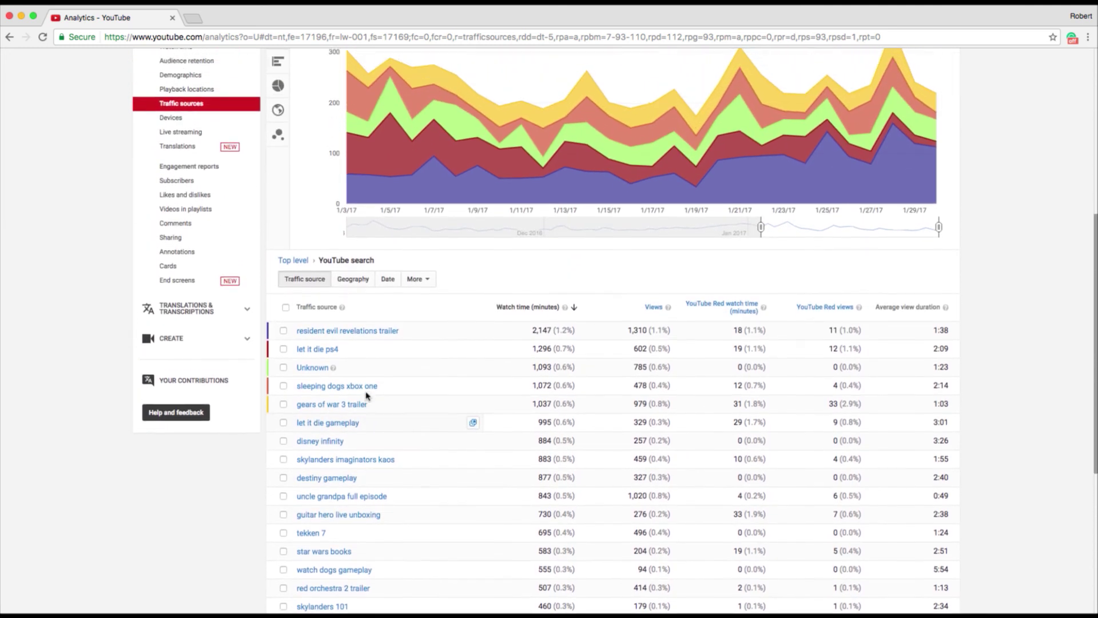
{"action": "scroll", "coordinate": [367, 397], "scroll_direction": "up", "scroll_amount": 3}
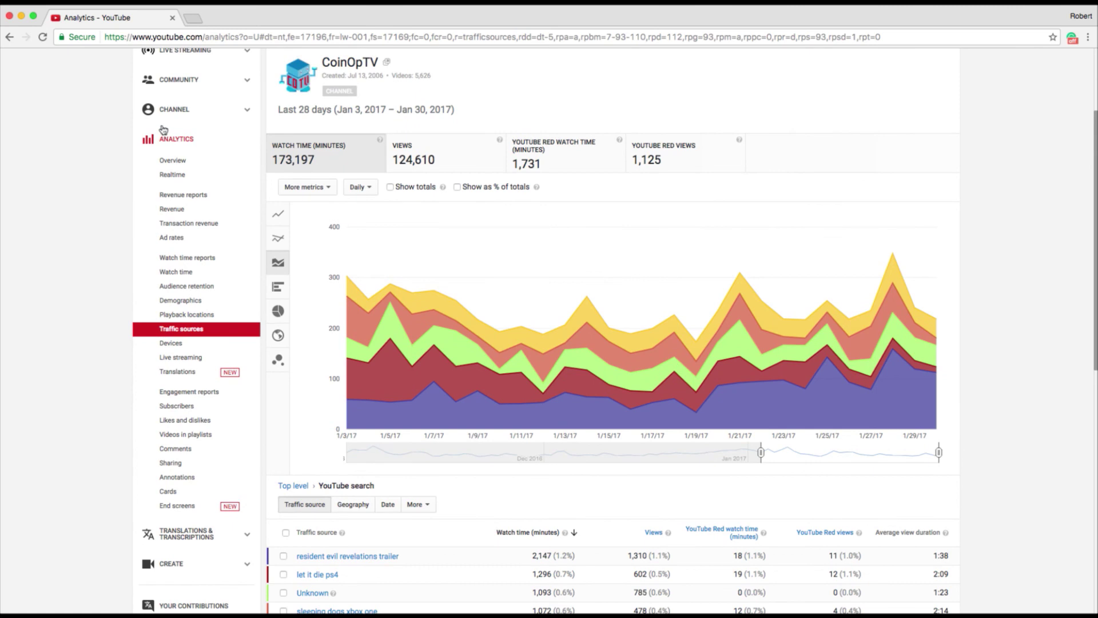
{"action": "mouse_move", "coordinate": [372, 394]}
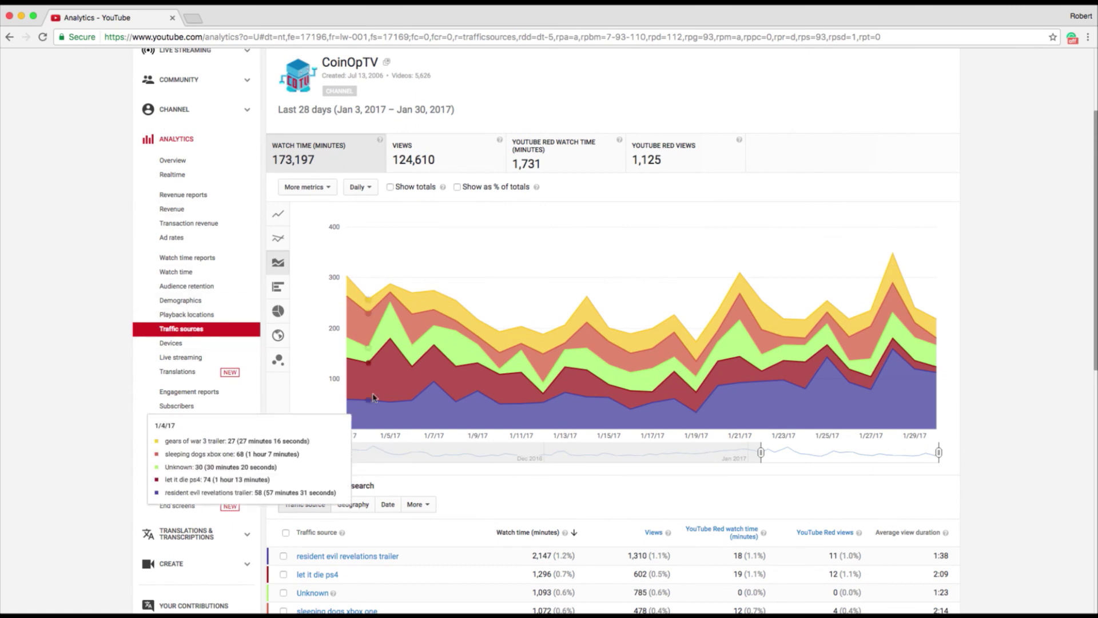
{"action": "scroll", "coordinate": [373, 397], "scroll_direction": "up", "scroll_amount": 1}
Review the full search term table again and compare it with the January 21 peak in the daily watch time chart.
{"action": "scroll", "coordinate": [373, 397], "scroll_direction": "down", "scroll_amount": 7}
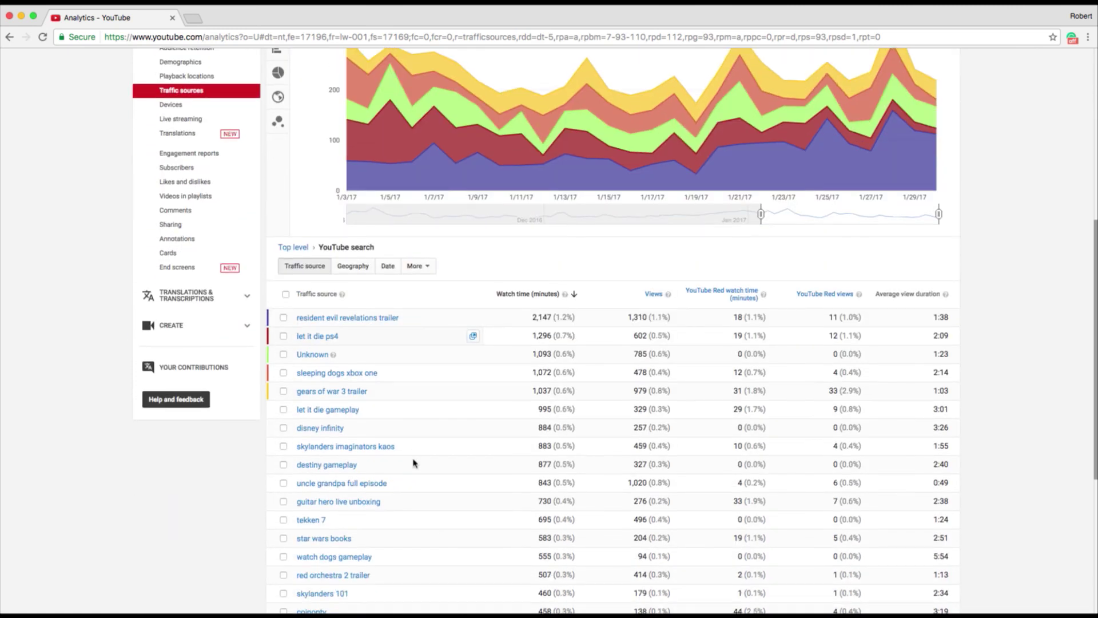
{"action": "scroll", "coordinate": [376, 287], "scroll_direction": "down", "scroll_amount": 3}
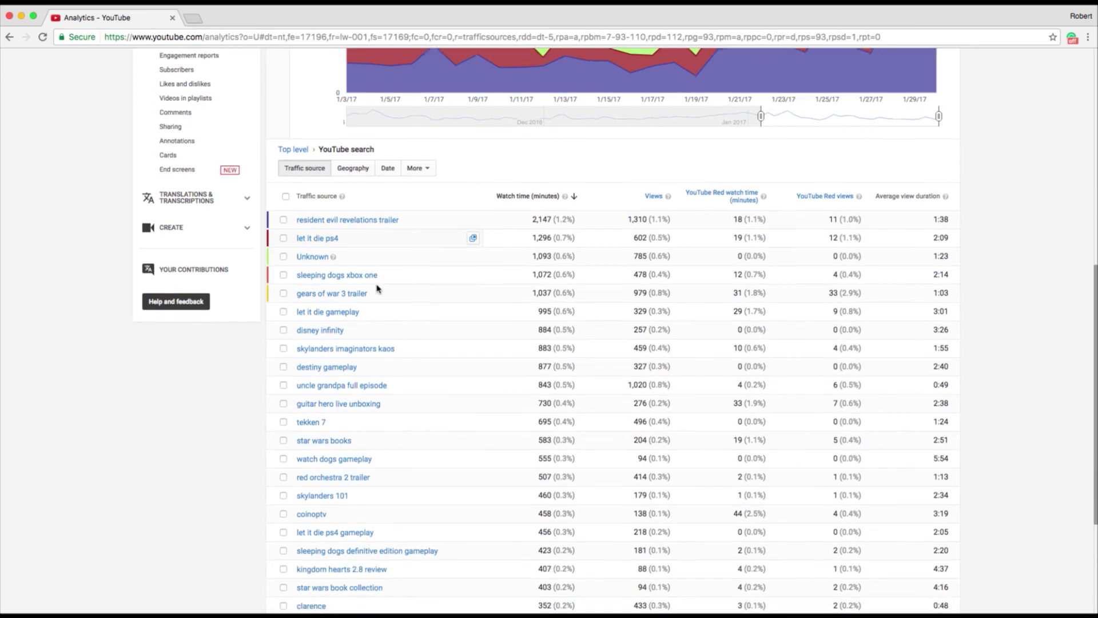
{"action": "scroll", "coordinate": [377, 288], "scroll_direction": "down", "scroll_amount": 2}
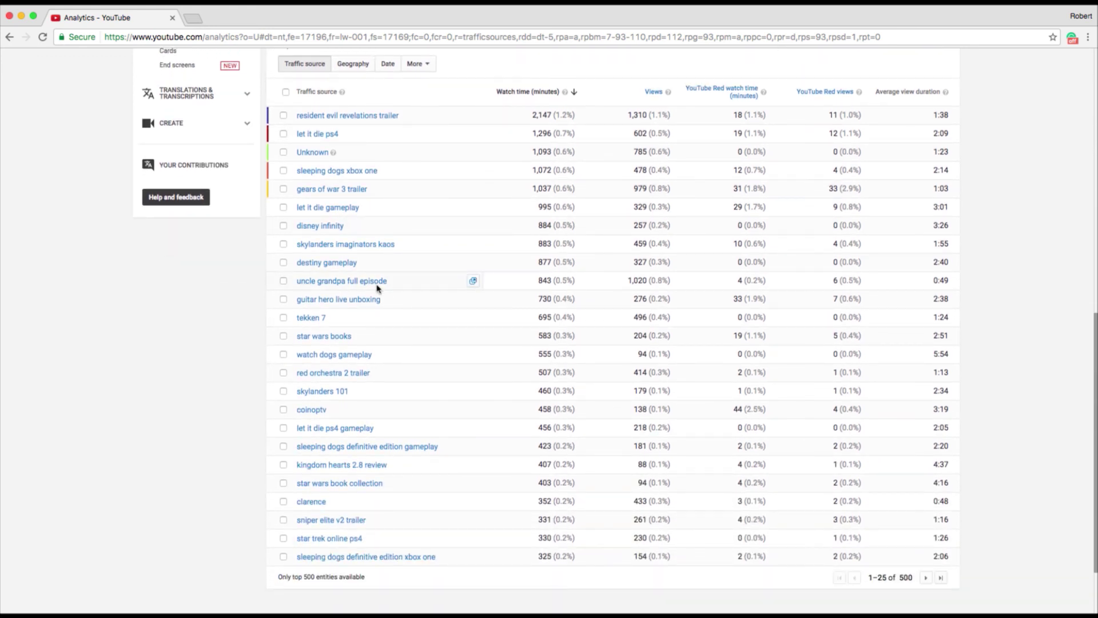
{"action": "scroll", "coordinate": [377, 287], "scroll_direction": "down", "scroll_amount": 3}
{"action": "scroll", "coordinate": [377, 288], "scroll_direction": "up", "scroll_amount": 15}
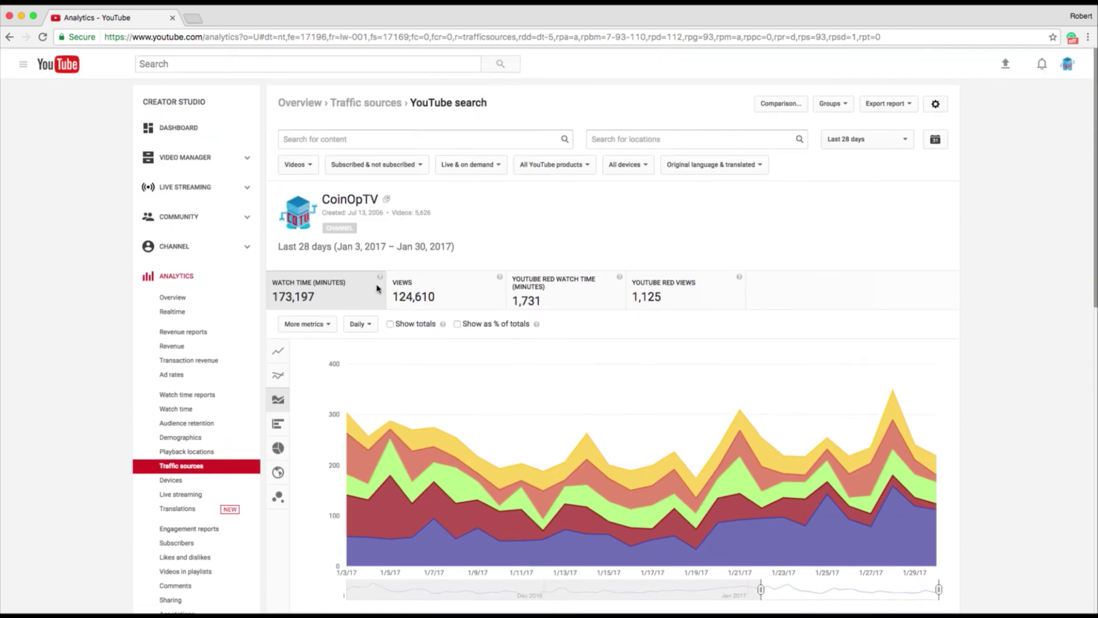
{"action": "mouse_move", "coordinate": [652, 378]}
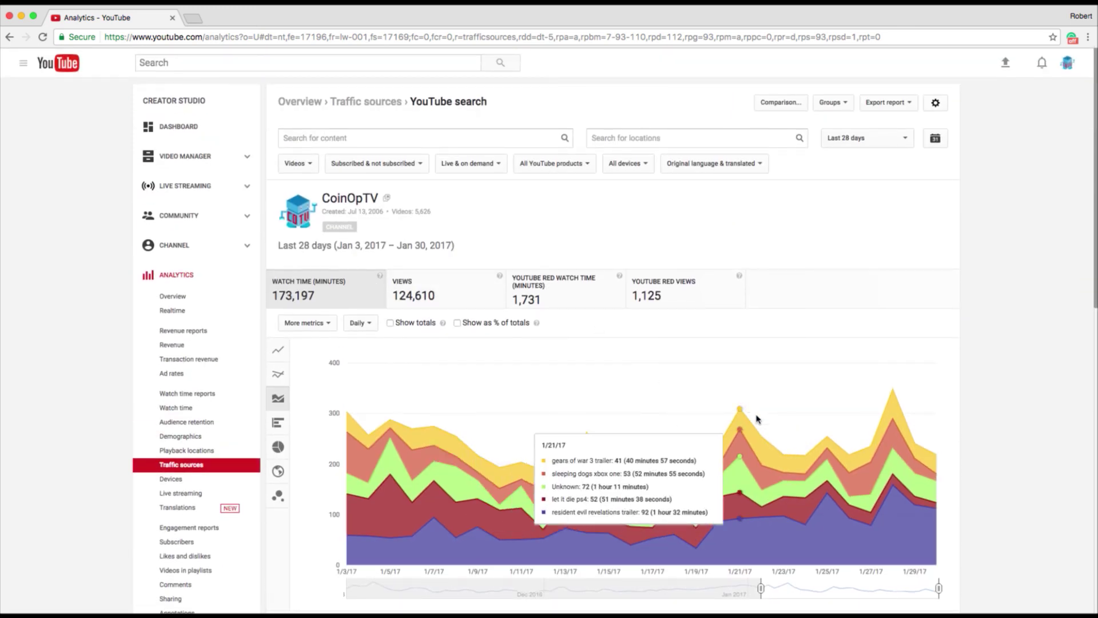
{"action": "scroll", "coordinate": [761, 422], "scroll_direction": "down", "scroll_amount": 1}
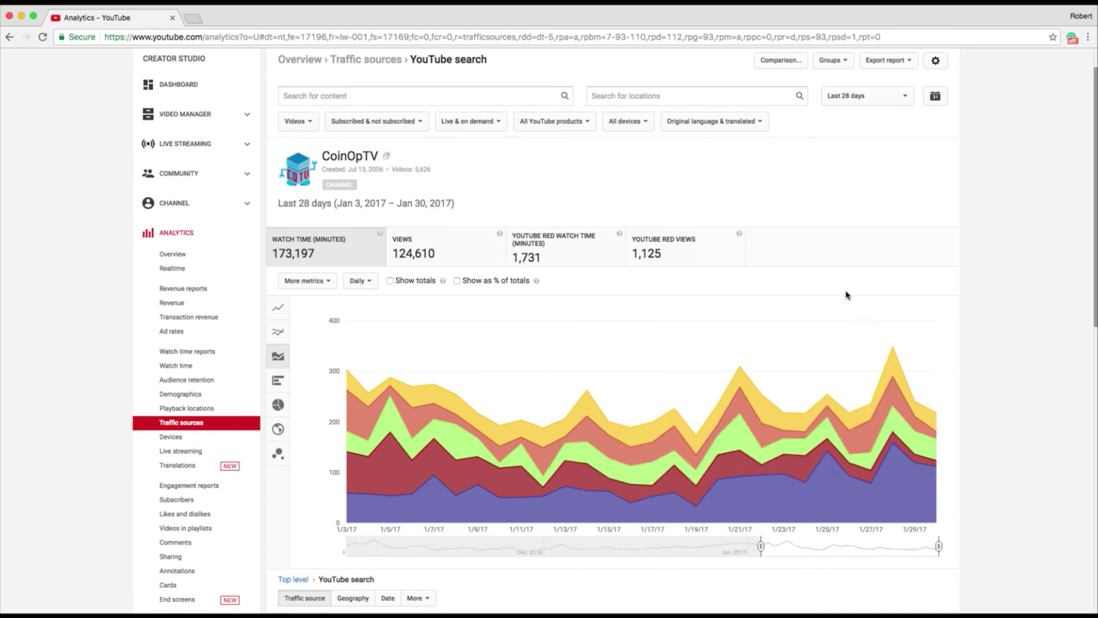
{"action": "scroll", "coordinate": [847, 294], "scroll_direction": "down", "scroll_amount": 10}
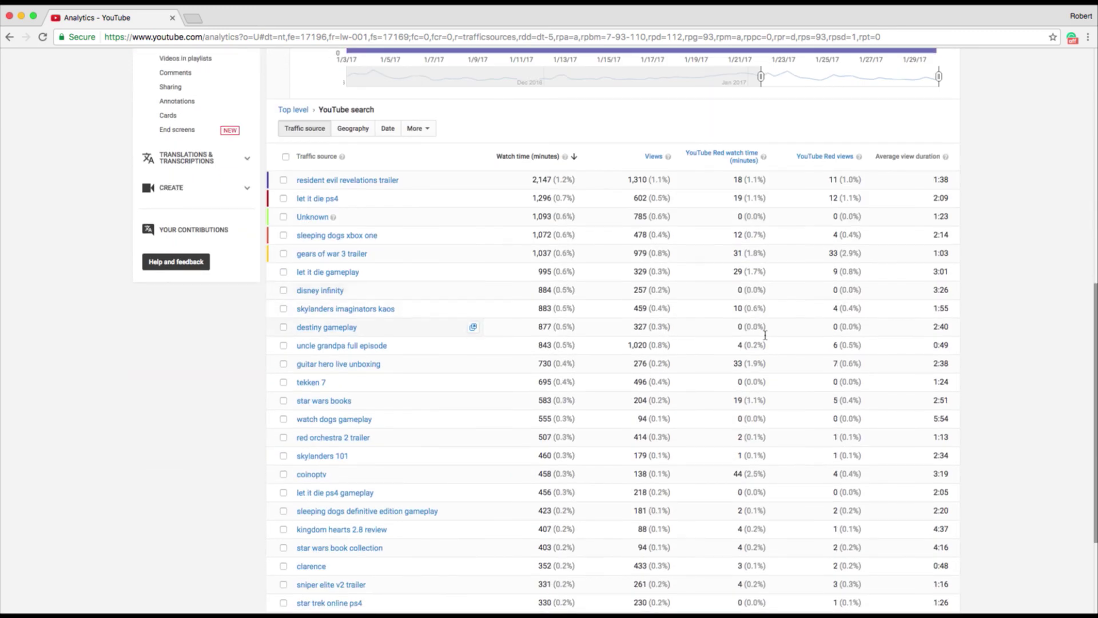